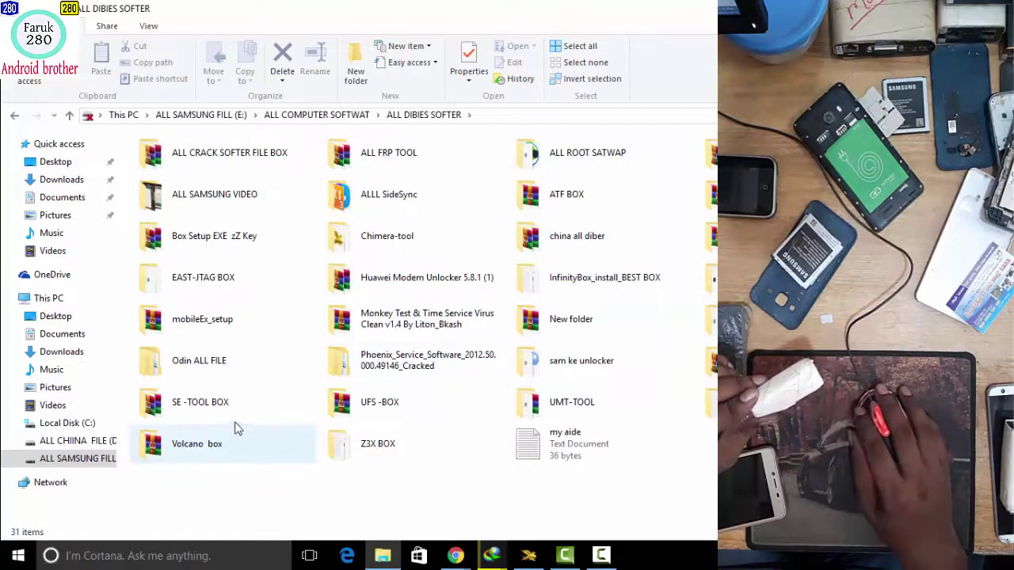
Open the SCM TOOL folder and shrink its window so part of the desktop is exposed.
{"action": "double_click", "coordinate": [711, 361]}
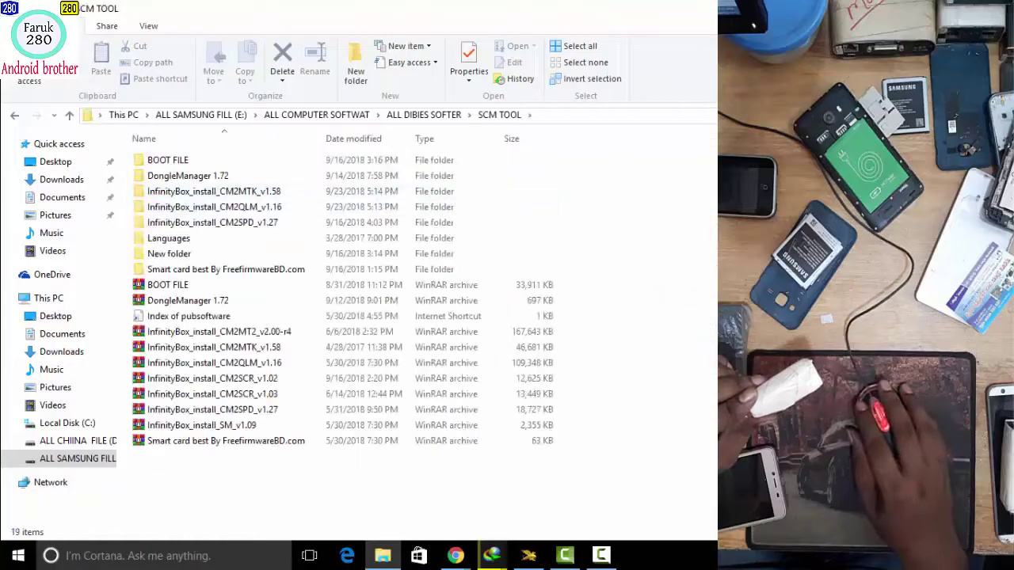
{"action": "key", "text": "super+Down"}
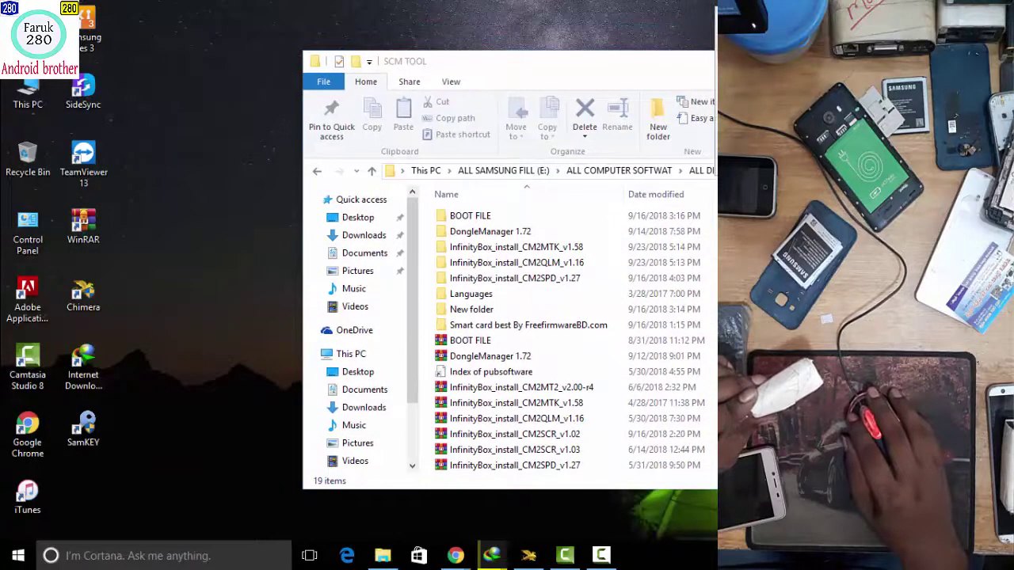
{"action": "left_click_drag", "start_coordinate": [475, 61], "coordinate": [522, 48]}
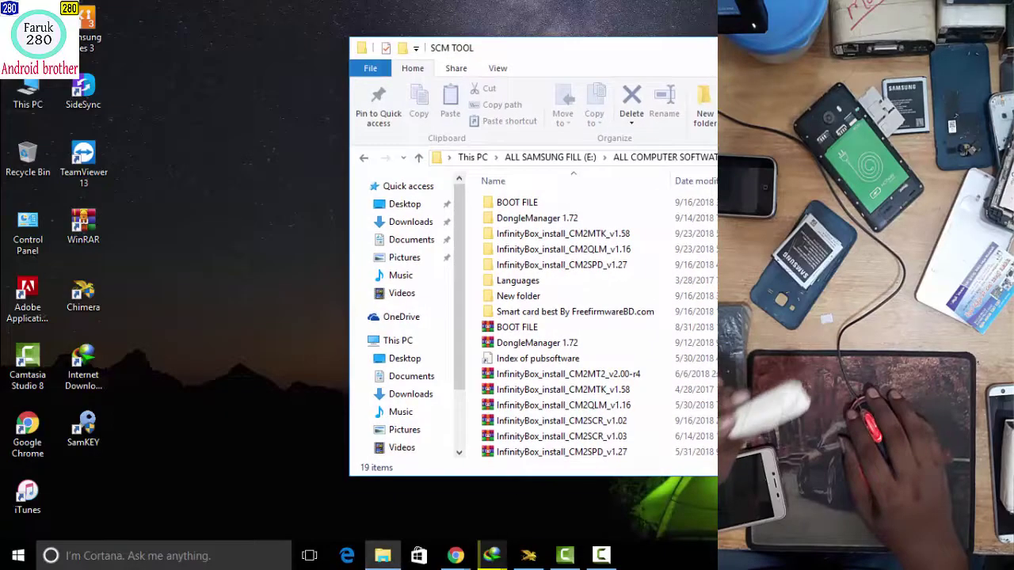
Open the InfinityBox_install_CM2MTK_v1.58 folder and run its installer as administrator.
{"action": "double_click", "coordinate": [607, 234]}
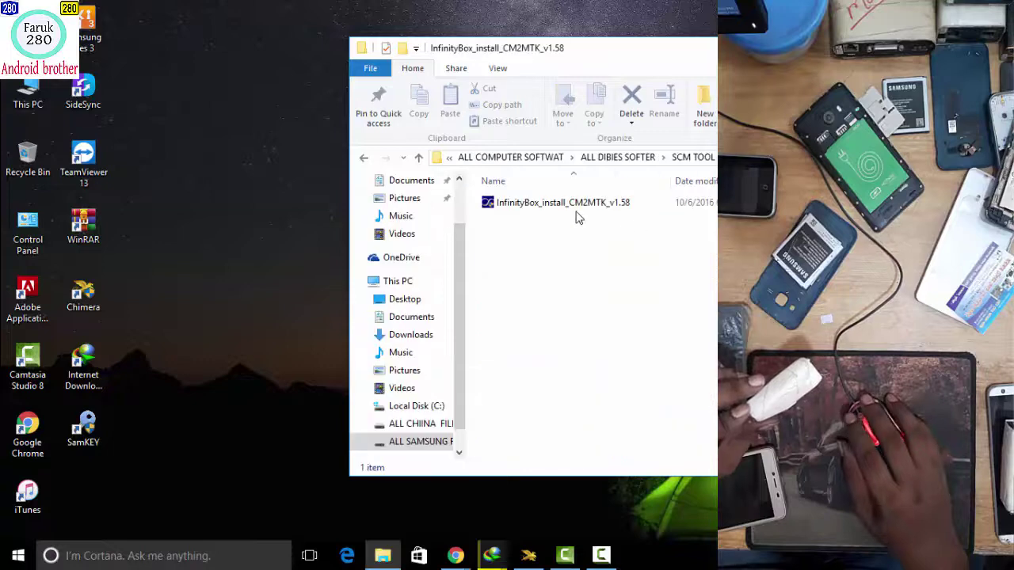
{"action": "double_click", "coordinate": [626, 208]}
{"action": "right_click", "coordinate": [583, 205]}
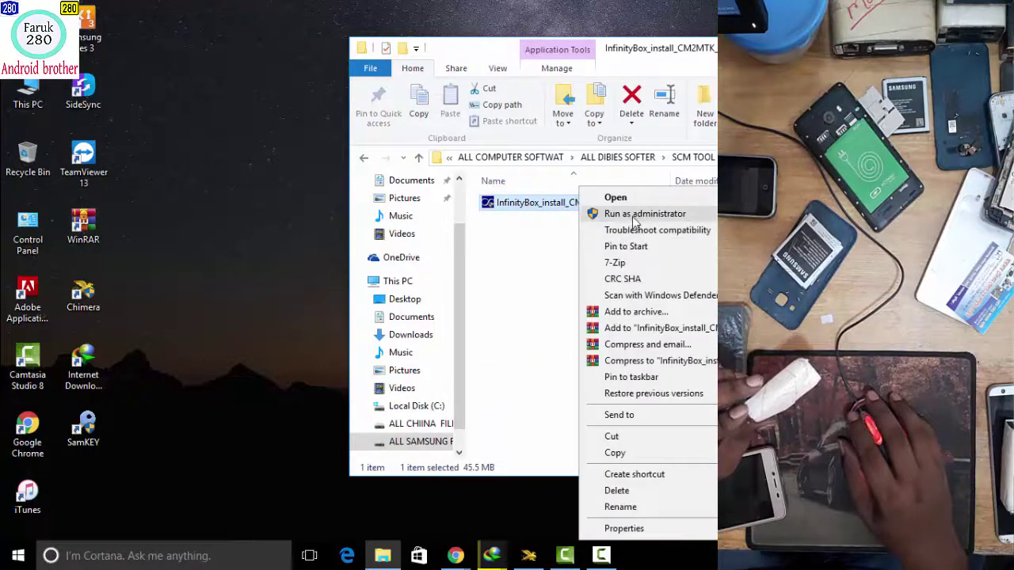
{"action": "left_click", "coordinate": [632, 218]}
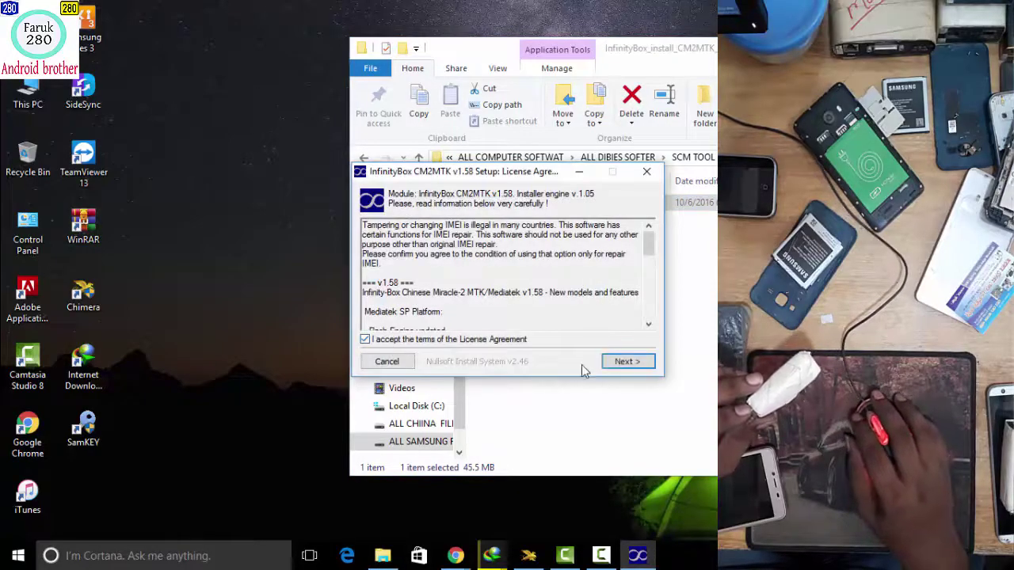
Accept the CM2MTK licence agreement and install the module to C:\Program Files\CM2MTK.
{"action": "left_click", "coordinate": [626, 361]}
{"action": "left_click", "coordinate": [634, 361]}
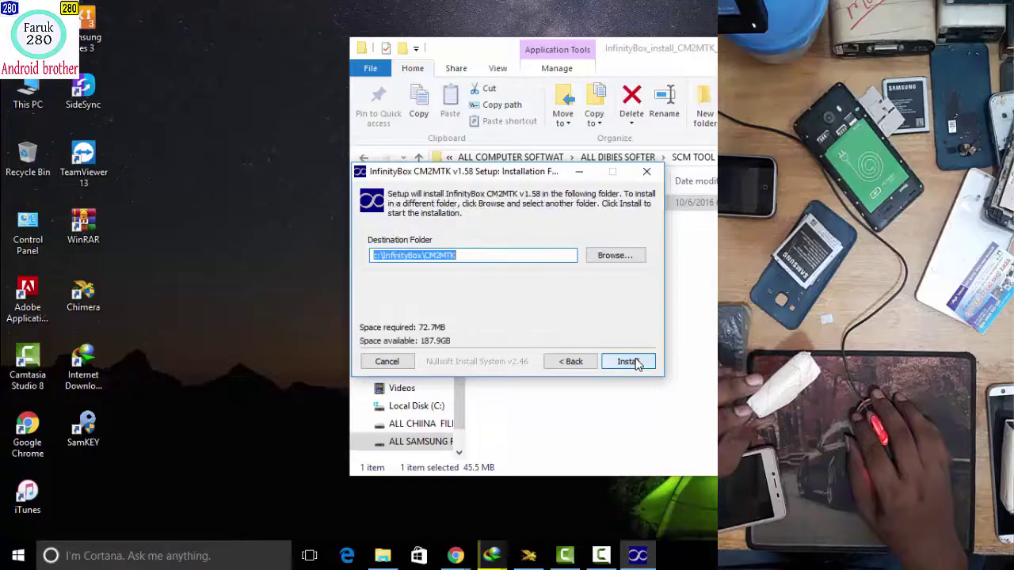
{"action": "left_click", "coordinate": [602, 254]}
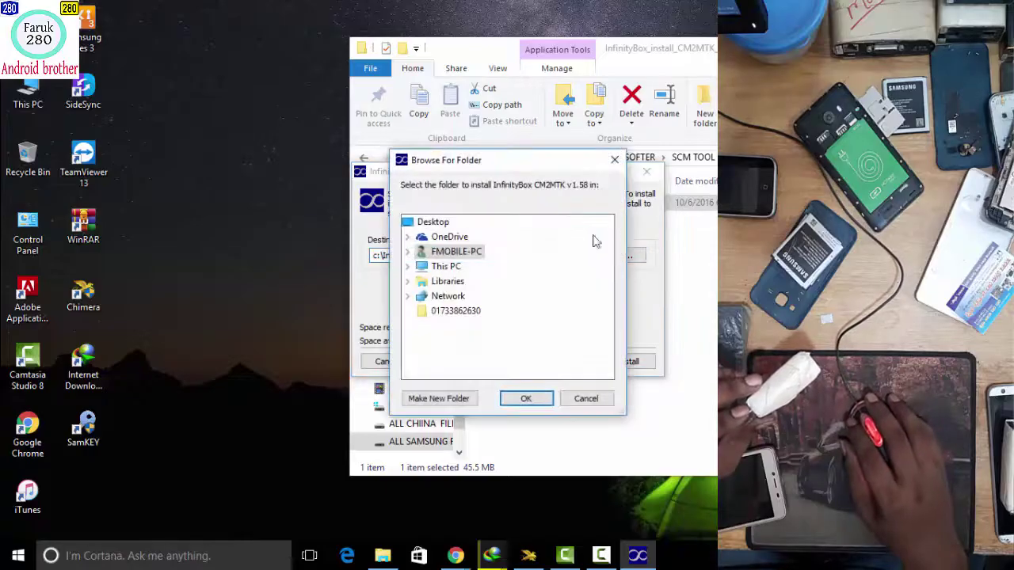
{"action": "double_click", "coordinate": [443, 266]}
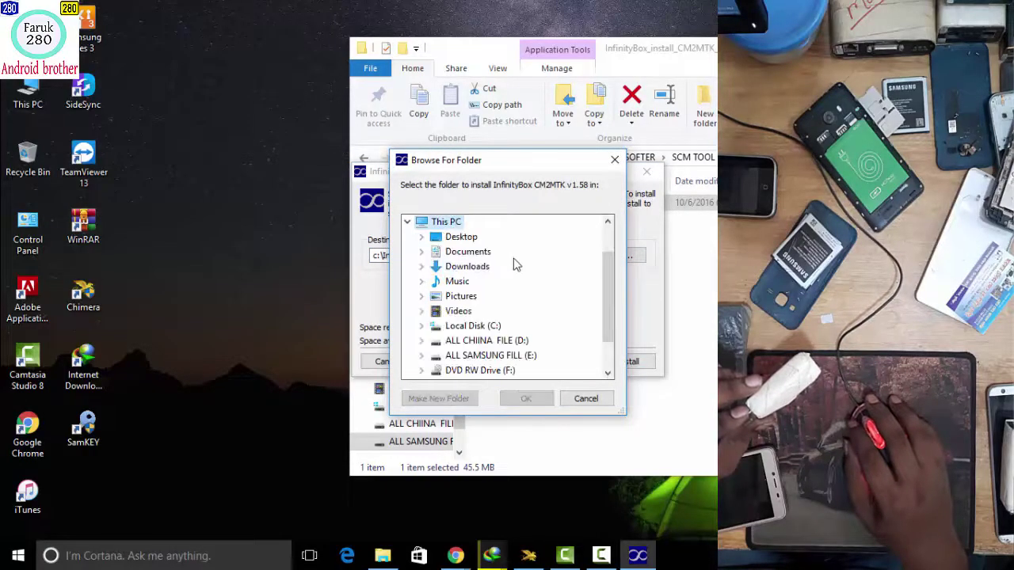
{"action": "double_click", "coordinate": [495, 327]}
{"action": "double_click", "coordinate": [498, 331]}
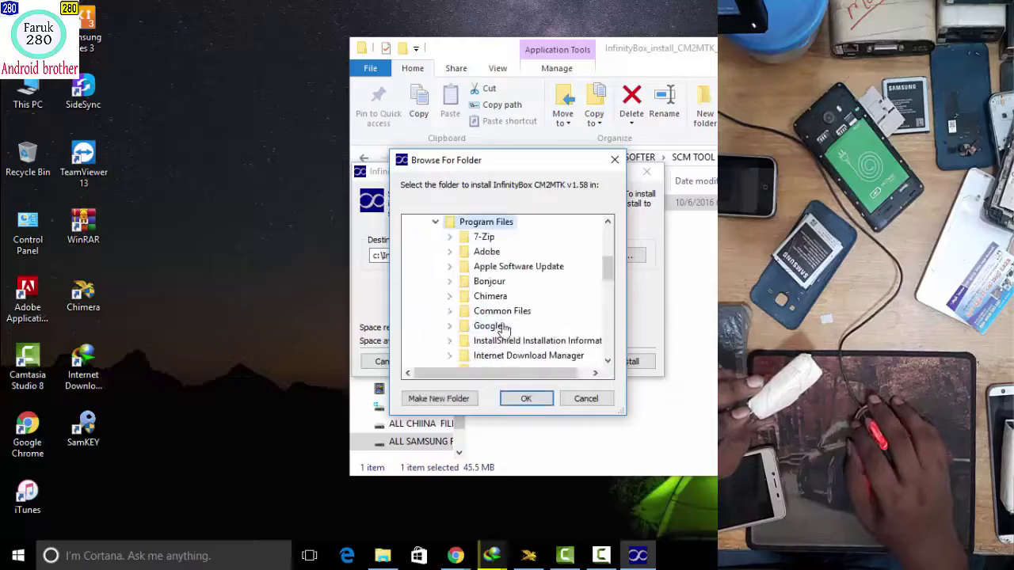
{"action": "left_click", "coordinate": [525, 398]}
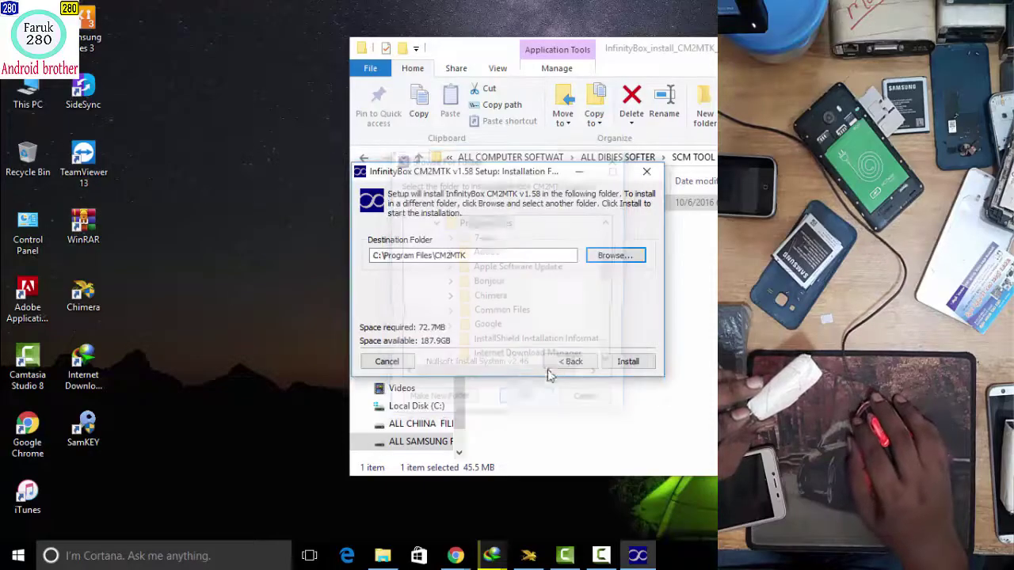
{"action": "left_click", "coordinate": [628, 362]}
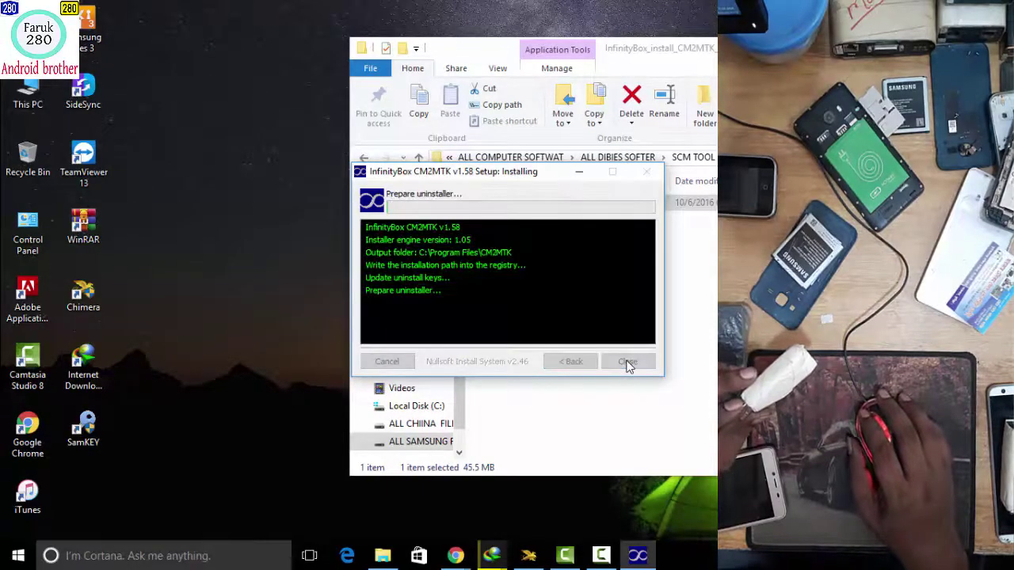
Move the CM2MTK setup and folder windows apart, and return to the SCM TOOL folder.
{"action": "left_click_drag", "start_coordinate": [525, 171], "coordinate": [436, 169]}
{"action": "right_click", "coordinate": [308, 93]}
{"action": "left_click", "coordinate": [345, 134]}
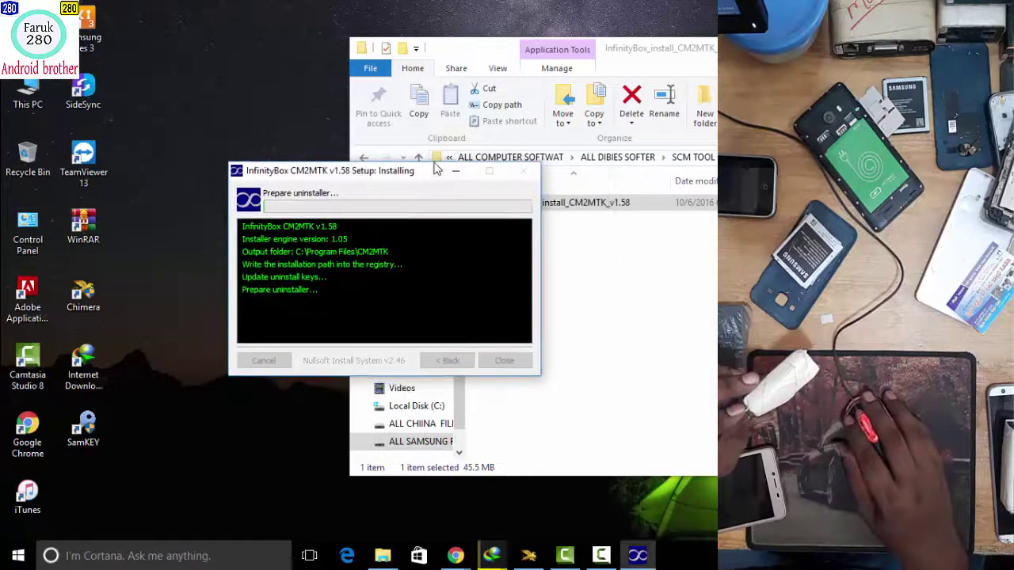
{"action": "left_click", "coordinate": [498, 49]}
{"action": "left_click_drag", "start_coordinate": [499, 49], "coordinate": [559, 46]}
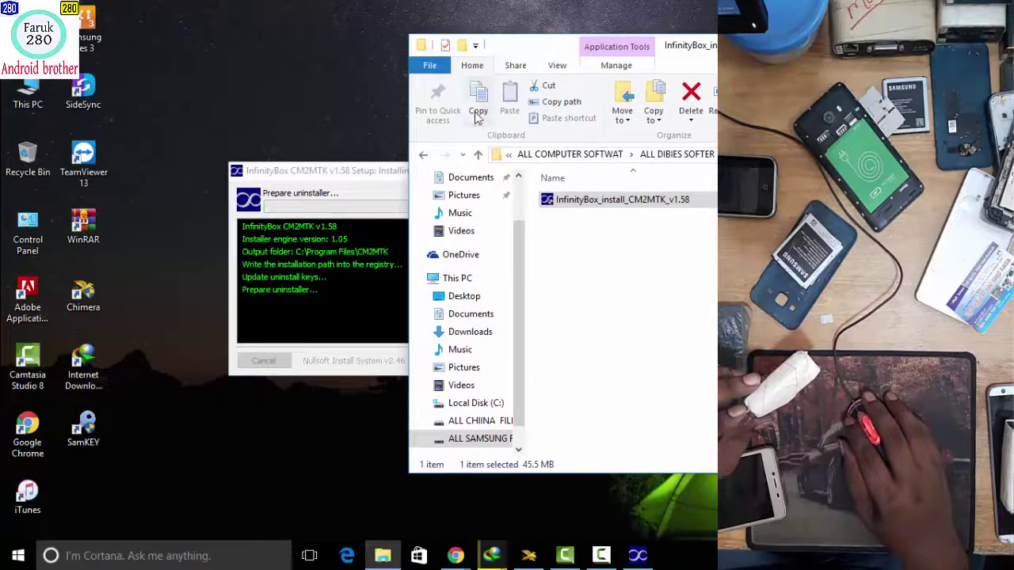
{"action": "left_click", "coordinate": [425, 157]}
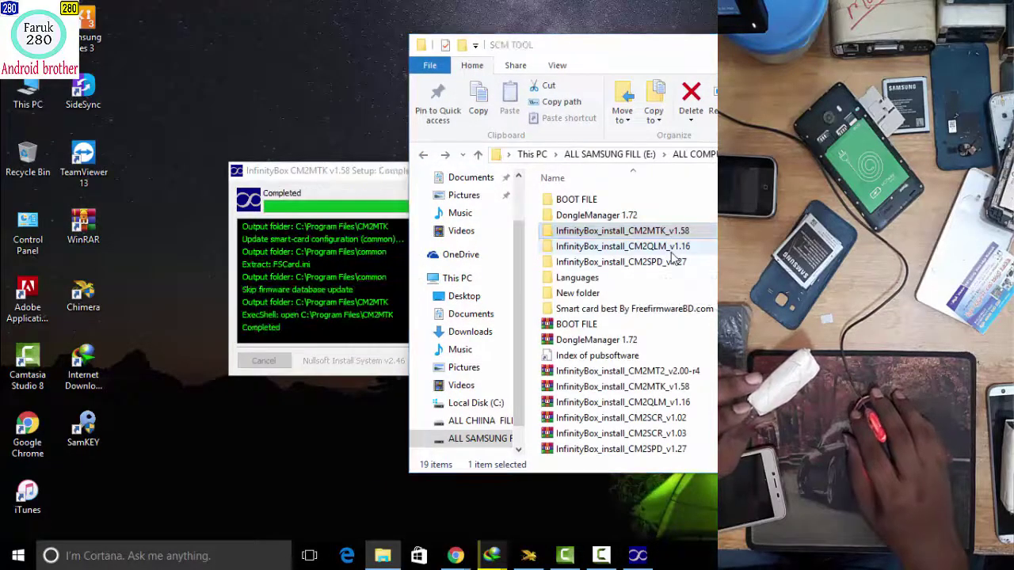
Bring the completed CM2MTK setup to the front and close it.
{"action": "key", "text": "alt+F4"}
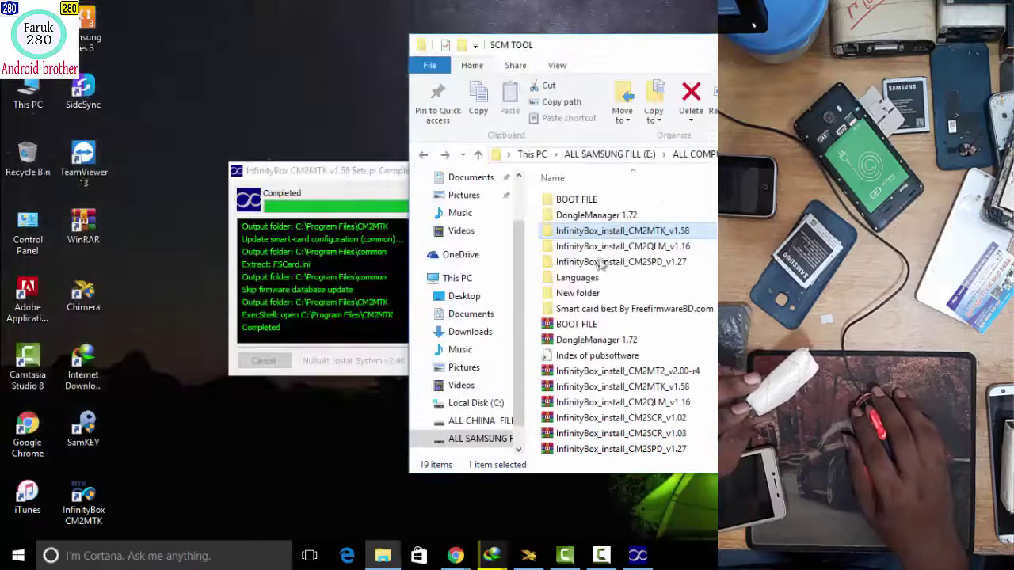
{"action": "left_click", "coordinate": [400, 205]}
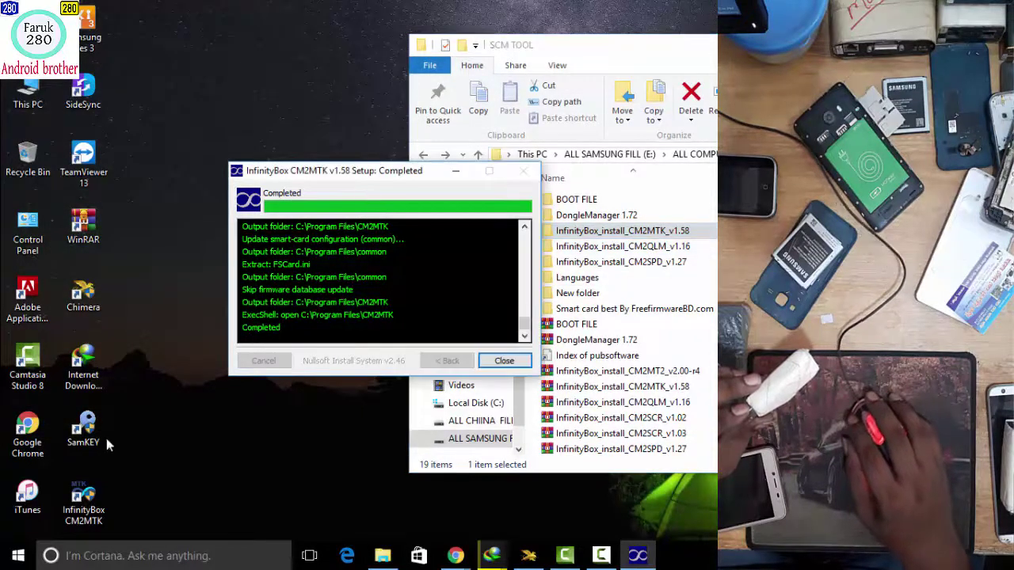
{"action": "left_click", "coordinate": [504, 361]}
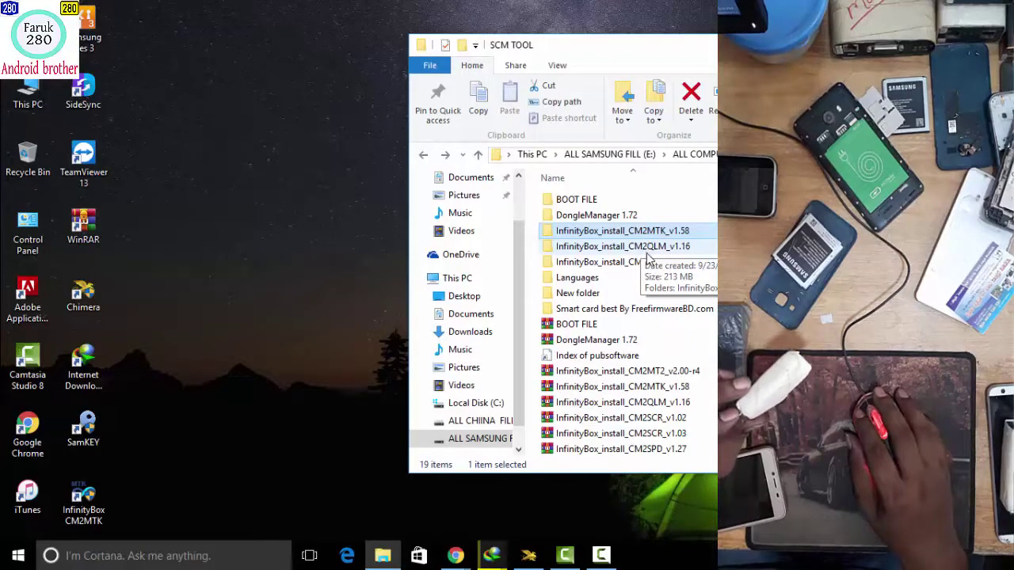
Open the nested InfinityBox_install_CM2QLM_v1.16 folders and run the installer inside as administrator.
{"action": "left_click", "coordinate": [648, 249]}
{"action": "right_click", "coordinate": [655, 252]}
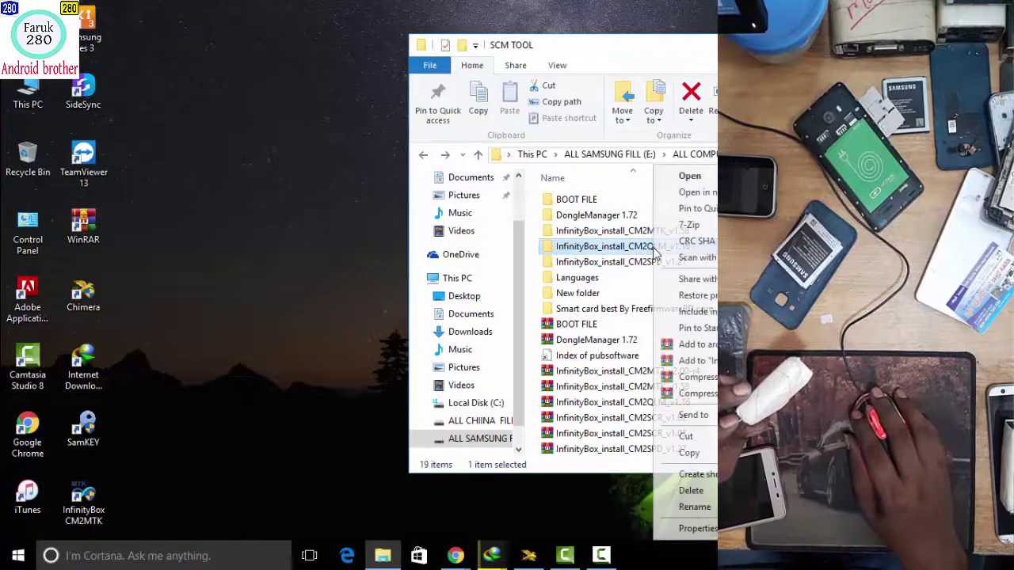
{"action": "double_click", "coordinate": [611, 249]}
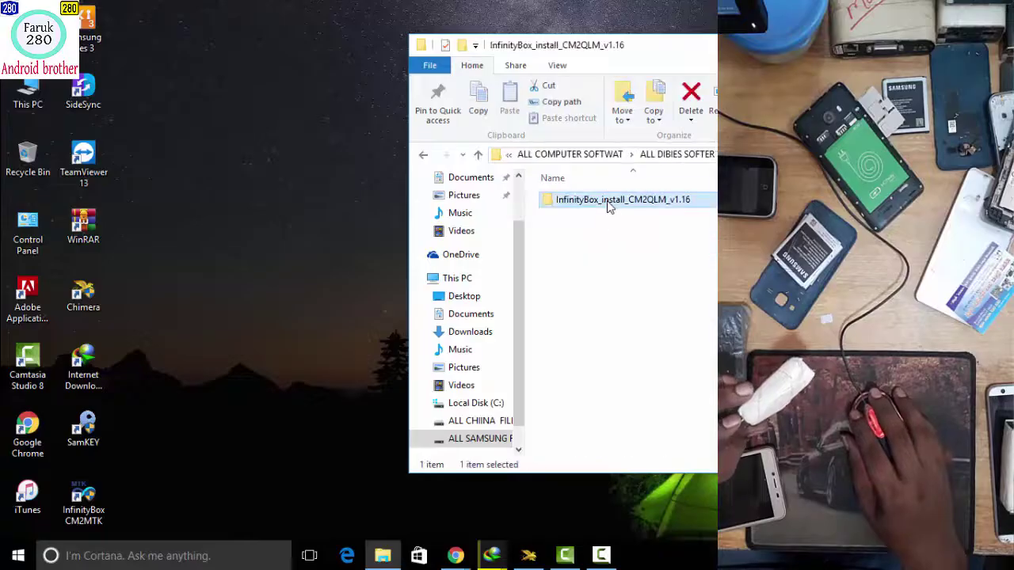
{"action": "double_click", "coordinate": [607, 206]}
{"action": "left_click", "coordinate": [623, 208]}
{"action": "double_click", "coordinate": [623, 207]}
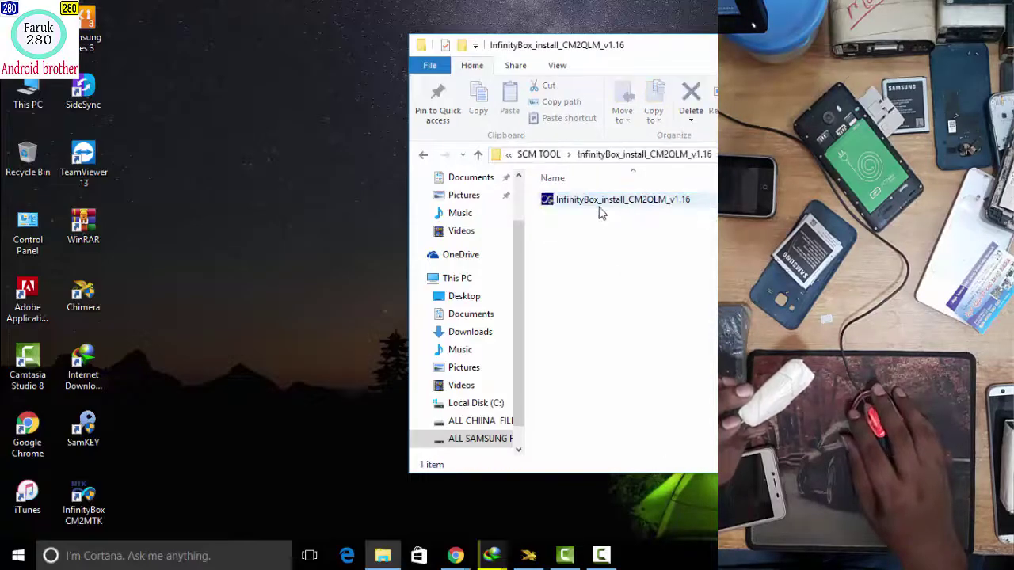
{"action": "left_click", "coordinate": [599, 205]}
{"action": "right_click", "coordinate": [600, 194]}
{"action": "left_click", "coordinate": [645, 215]}
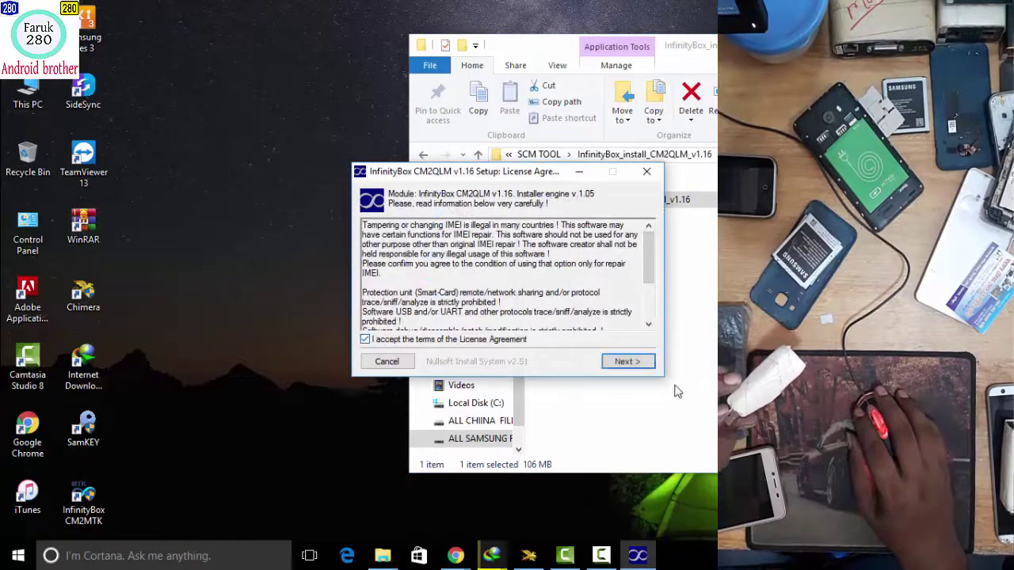
Accept the CM2QLM licence agreement and install the module to C:\Program Files\CM2QLM.
{"action": "left_click", "coordinate": [637, 363]}
{"action": "left_click", "coordinate": [624, 361]}
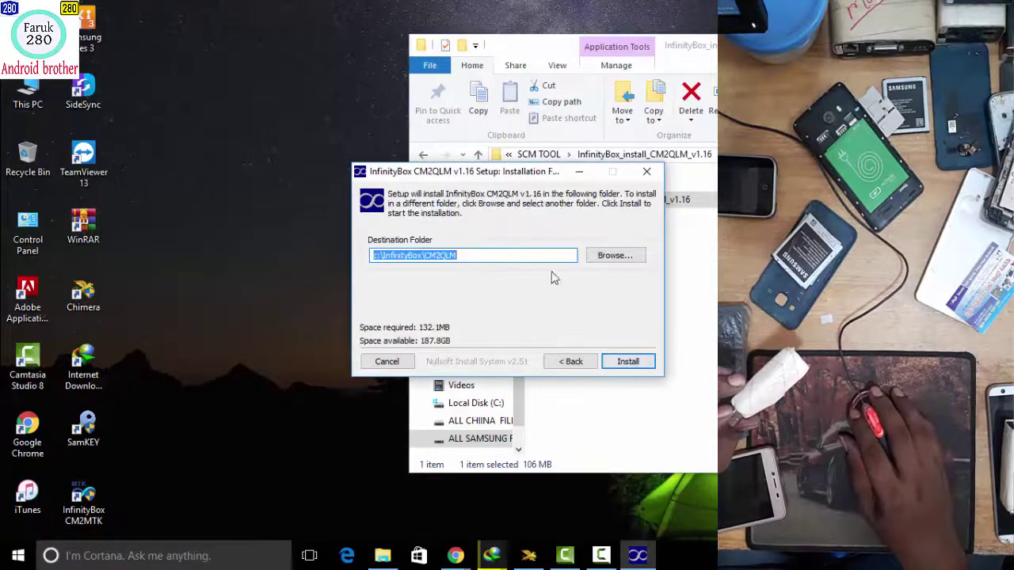
{"action": "left_click", "coordinate": [595, 256]}
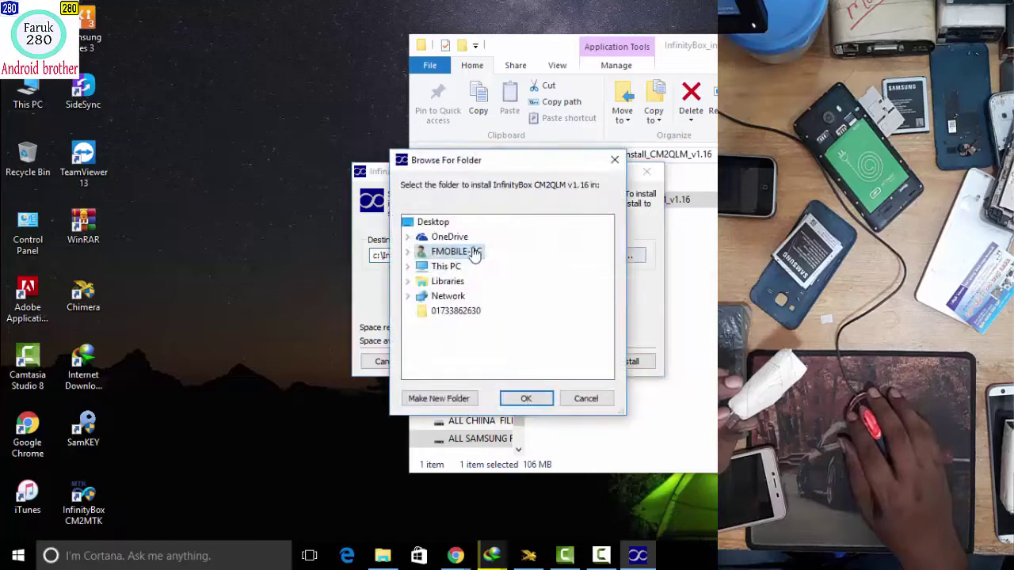
{"action": "double_click", "coordinate": [448, 264]}
{"action": "double_click", "coordinate": [487, 325]}
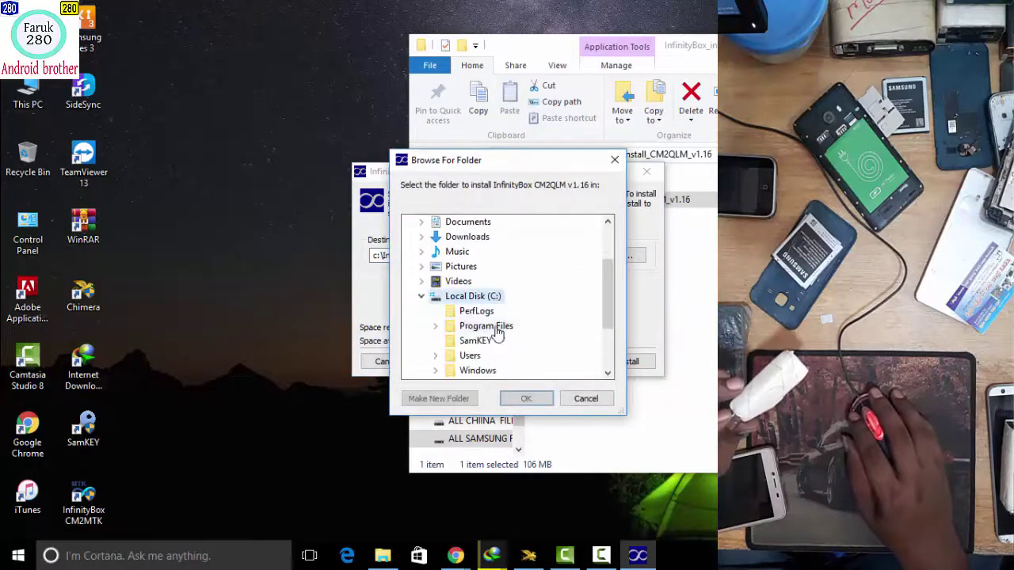
{"action": "double_click", "coordinate": [485, 324]}
{"action": "left_click", "coordinate": [526, 398]}
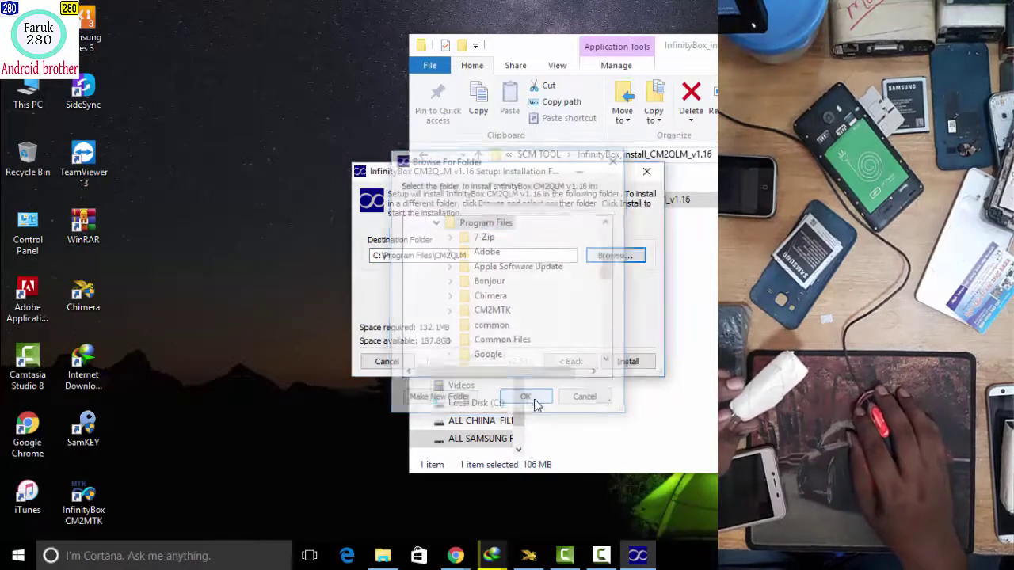
{"action": "left_click", "coordinate": [624, 361]}
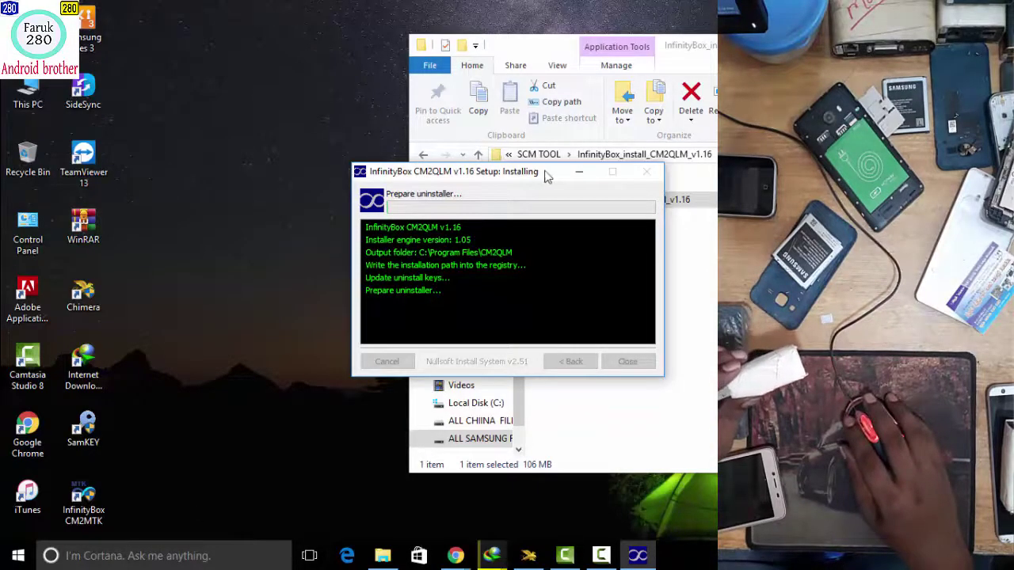
Separate the CM2QLM setup window from the folder window and go back to the SCM TOOL folder.
{"action": "left_click_drag", "start_coordinate": [545, 175], "coordinate": [455, 165]}
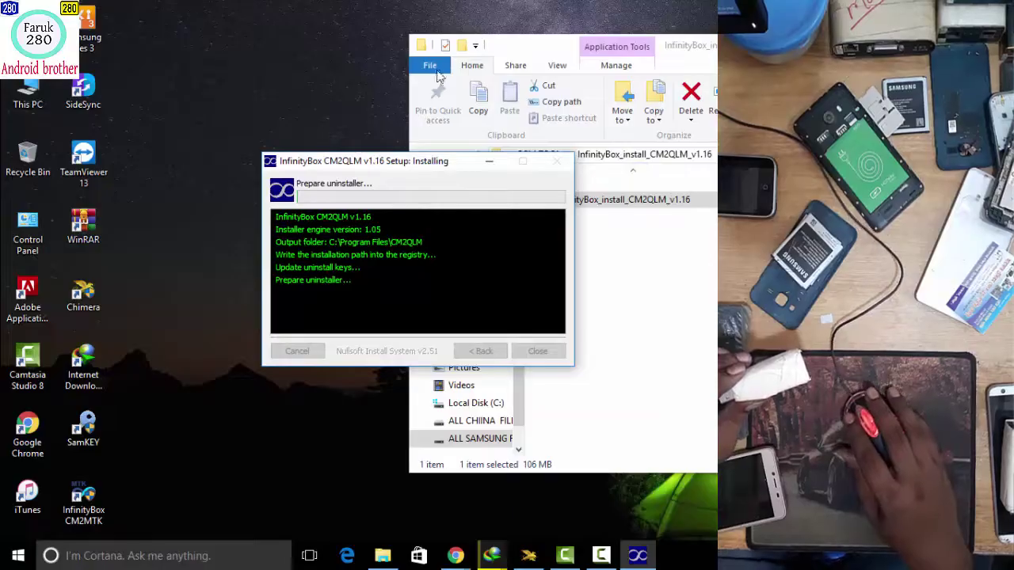
{"action": "left_click_drag", "start_coordinate": [545, 52], "coordinate": [594, 42]}
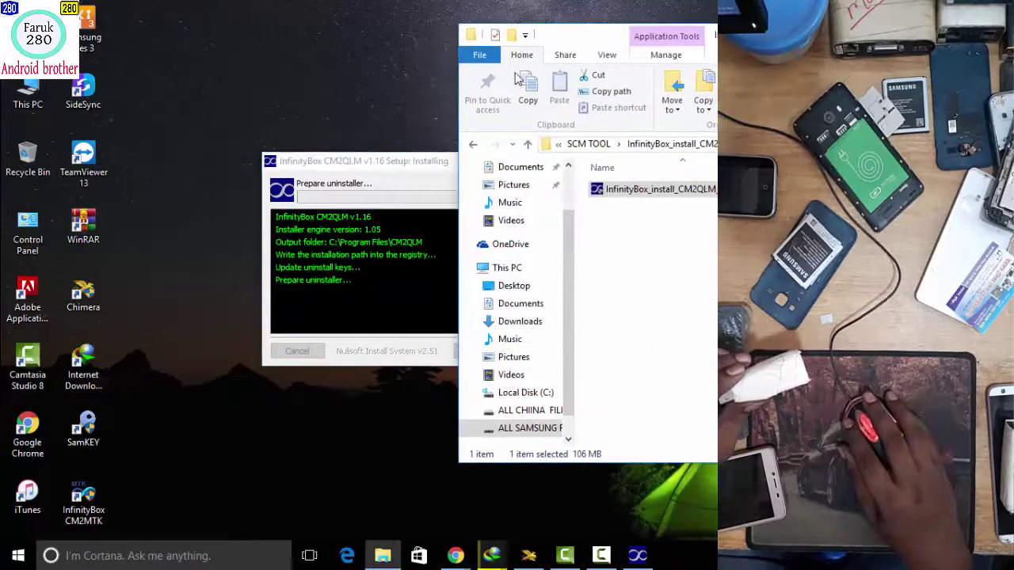
{"action": "left_click", "coordinate": [473, 143]}
{"action": "left_click", "coordinate": [475, 146]}
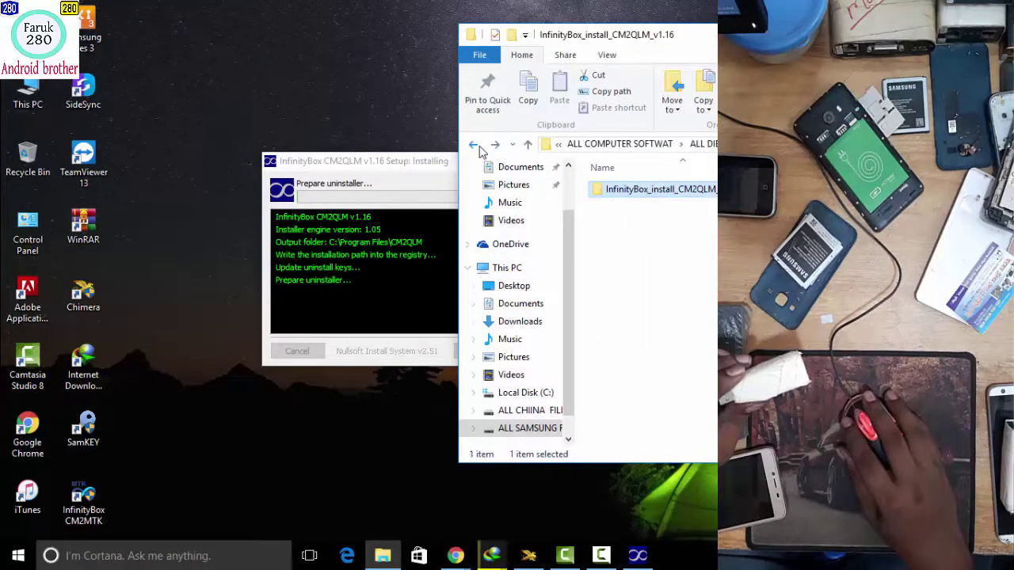
{"action": "left_click", "coordinate": [473, 146]}
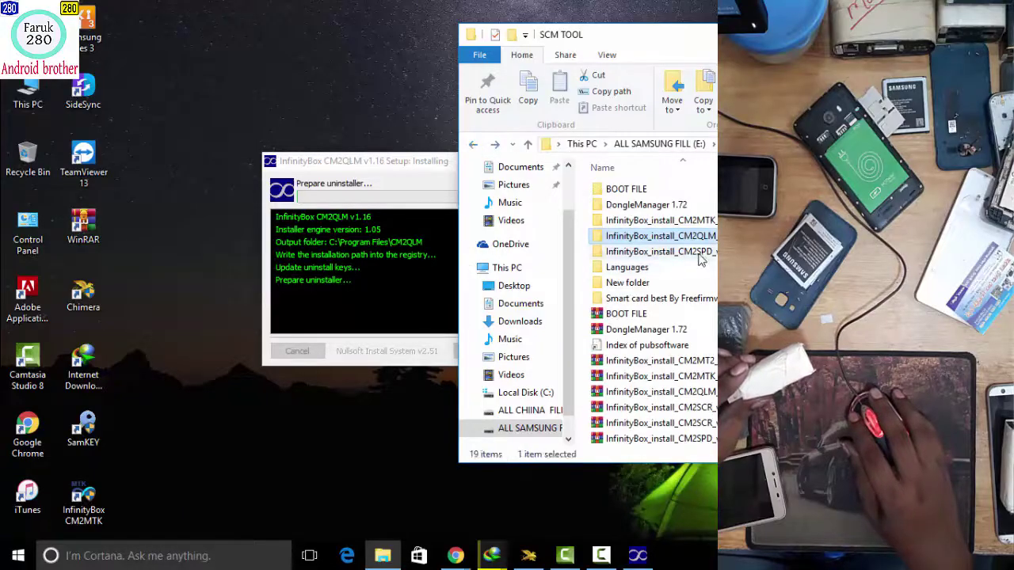
Run the installer in the InfinityBox_install_CM2SPD_v1.27 folder as administrator and dismiss the CM2QLM program folder window.
{"action": "double_click", "coordinate": [645, 249]}
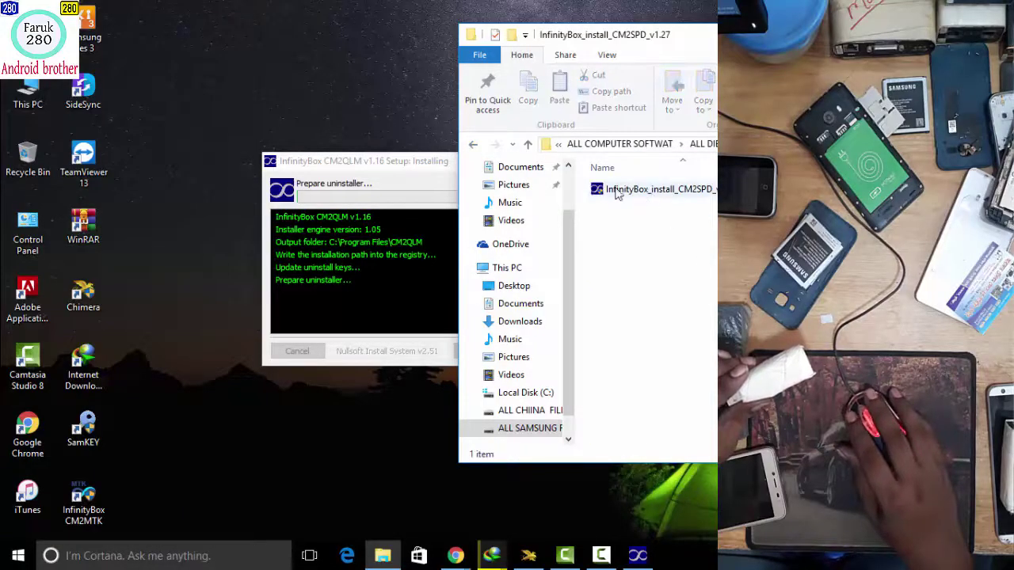
{"action": "left_click", "coordinate": [649, 194]}
{"action": "right_click", "coordinate": [656, 193]}
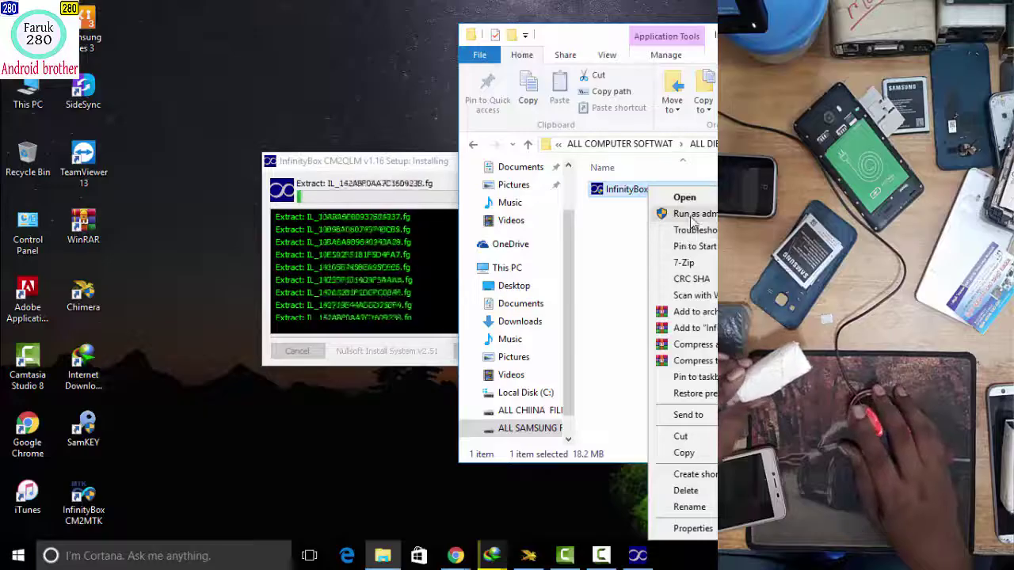
{"action": "left_click", "coordinate": [690, 223]}
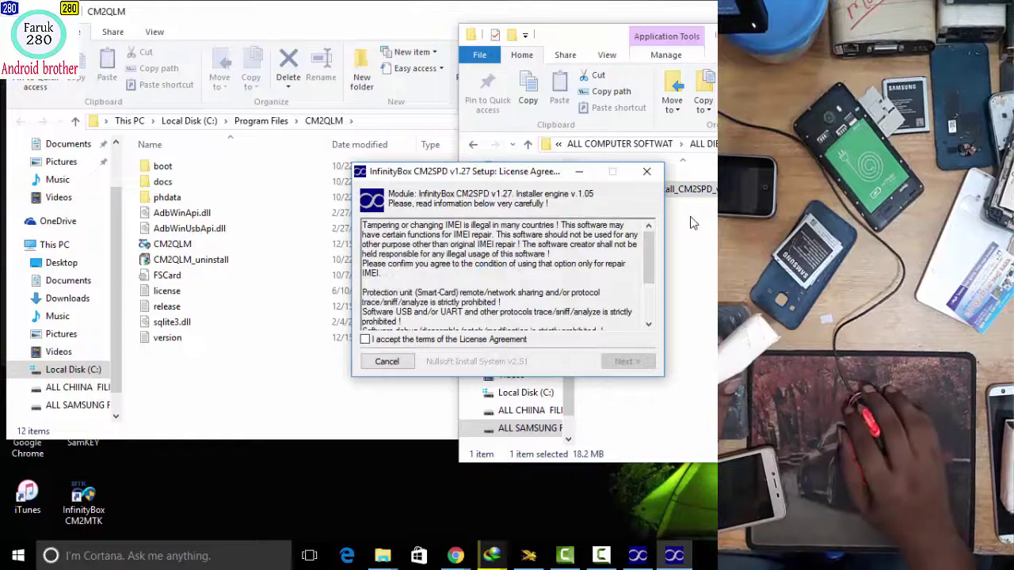
{"action": "left_click", "coordinate": [456, 18]}
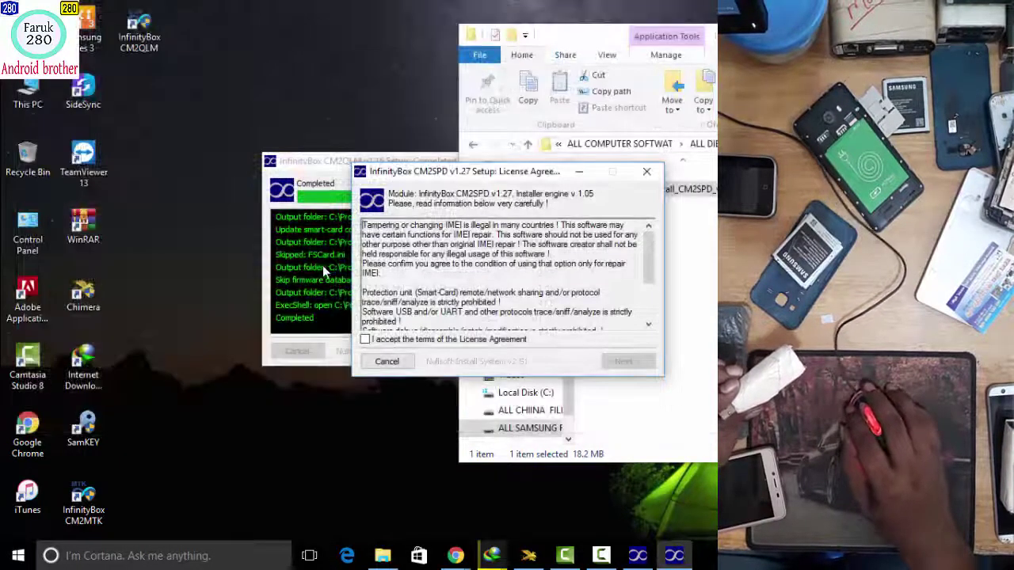
Close the finished CM2QLM setup, then accept the CM2SPD v1.27 licence agreement and keep the default components.
{"action": "left_click", "coordinate": [322, 267]}
{"action": "left_click", "coordinate": [532, 351]}
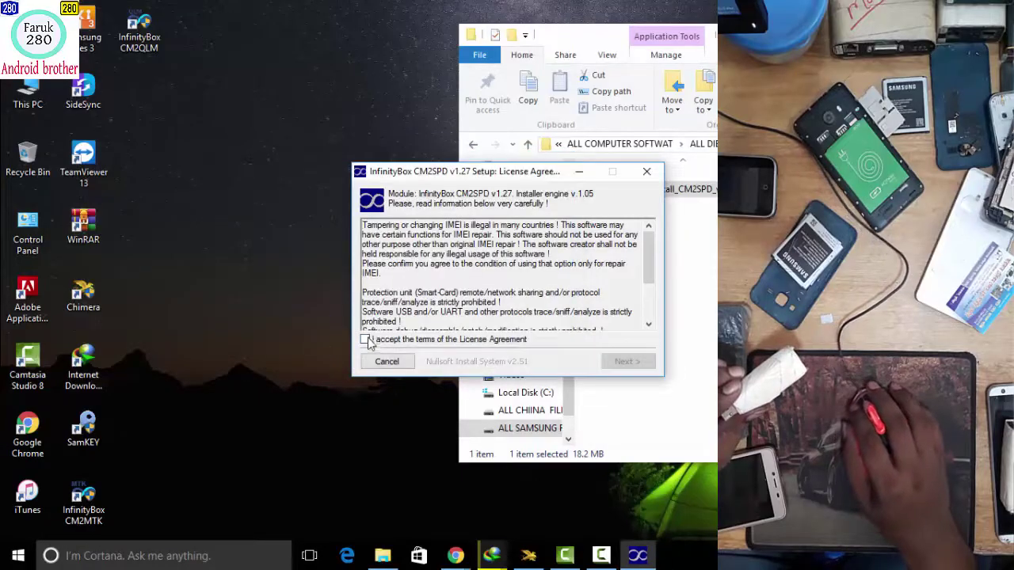
{"action": "left_click", "coordinate": [628, 362]}
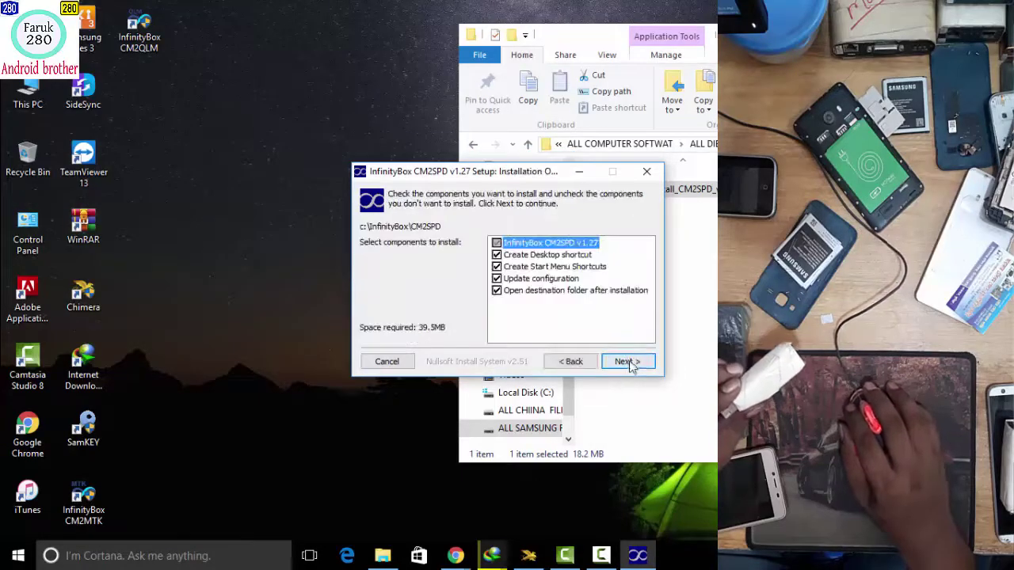
{"action": "left_click", "coordinate": [628, 361]}
Install CM2SPD to C:\Program Files\CM2SPD and close its program folder and the finished setup.
{"action": "left_click", "coordinate": [616, 255]}
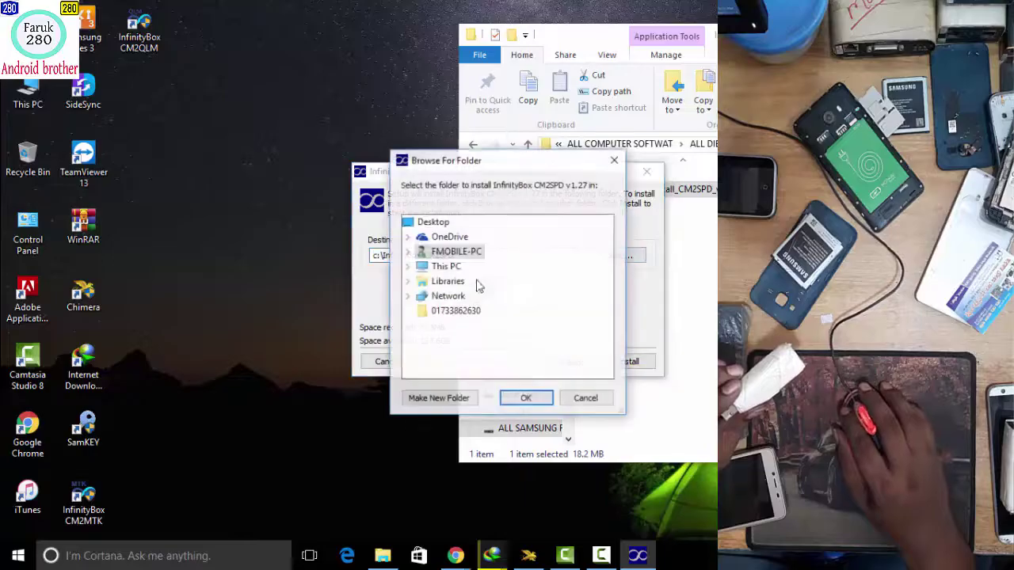
{"action": "double_click", "coordinate": [450, 251]}
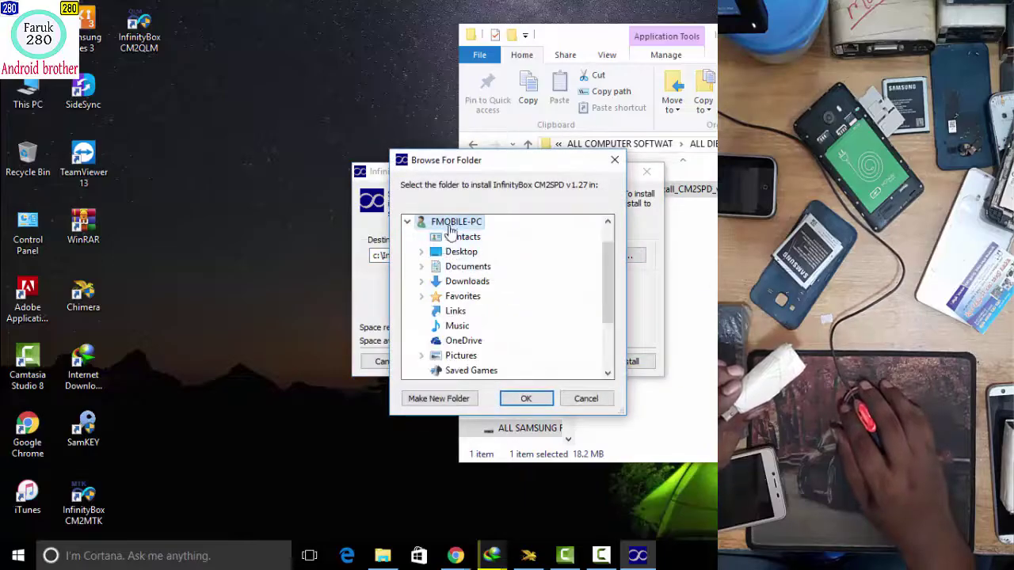
{"action": "left_click", "coordinate": [407, 223]}
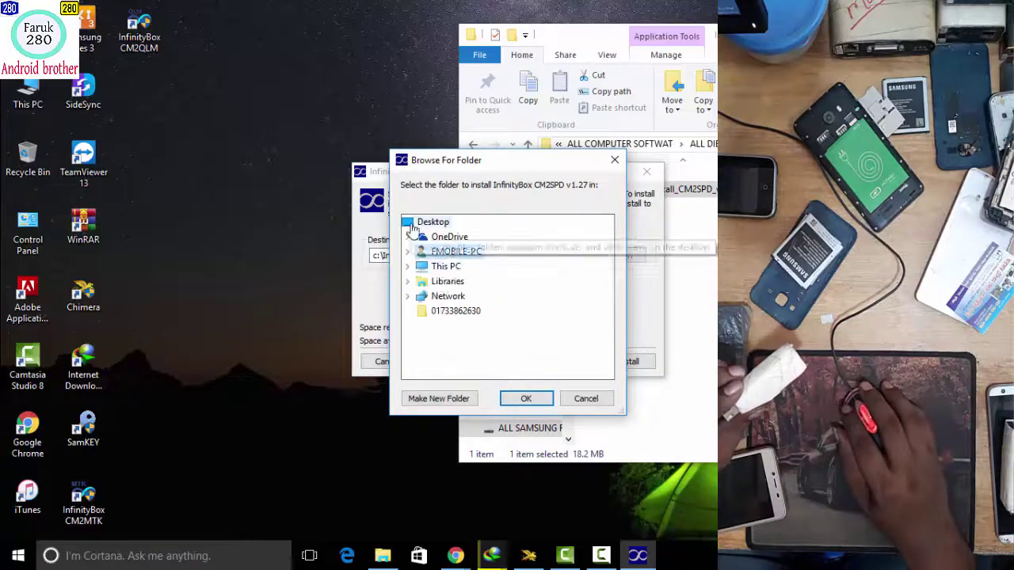
{"action": "double_click", "coordinate": [453, 268]}
{"action": "double_click", "coordinate": [483, 327]}
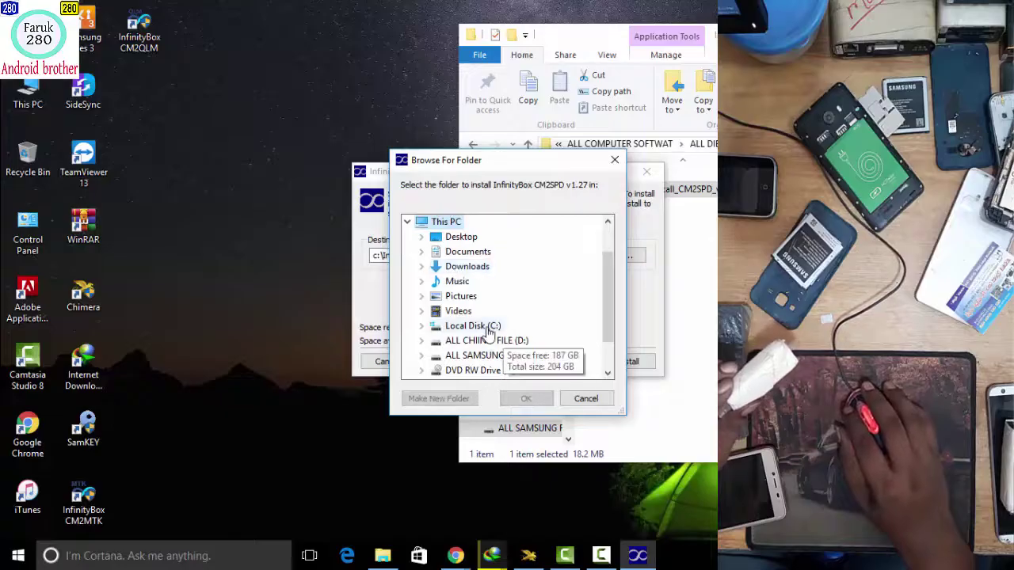
{"action": "double_click", "coordinate": [474, 322]}
{"action": "left_click", "coordinate": [529, 398]}
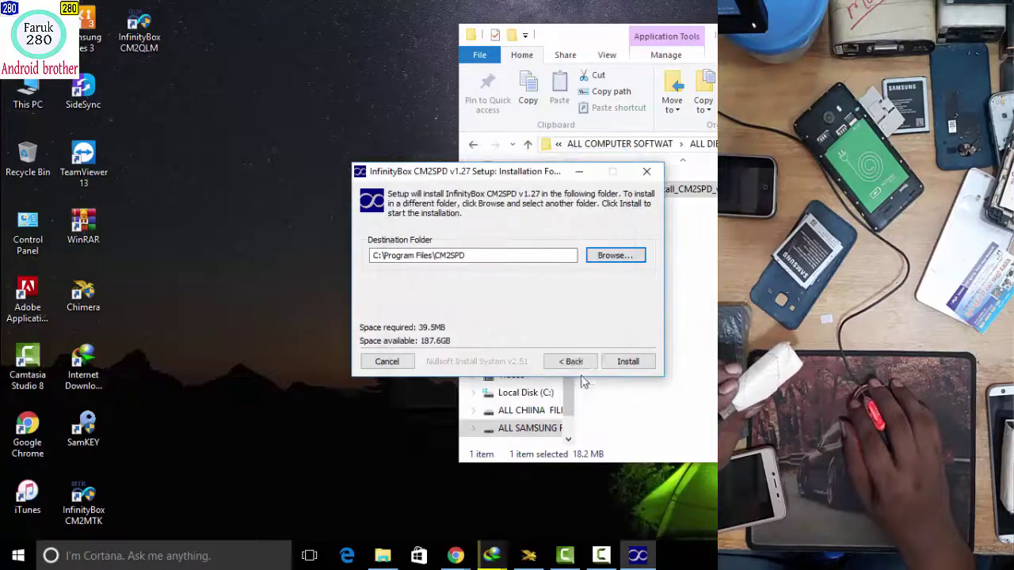
{"action": "left_click", "coordinate": [636, 363]}
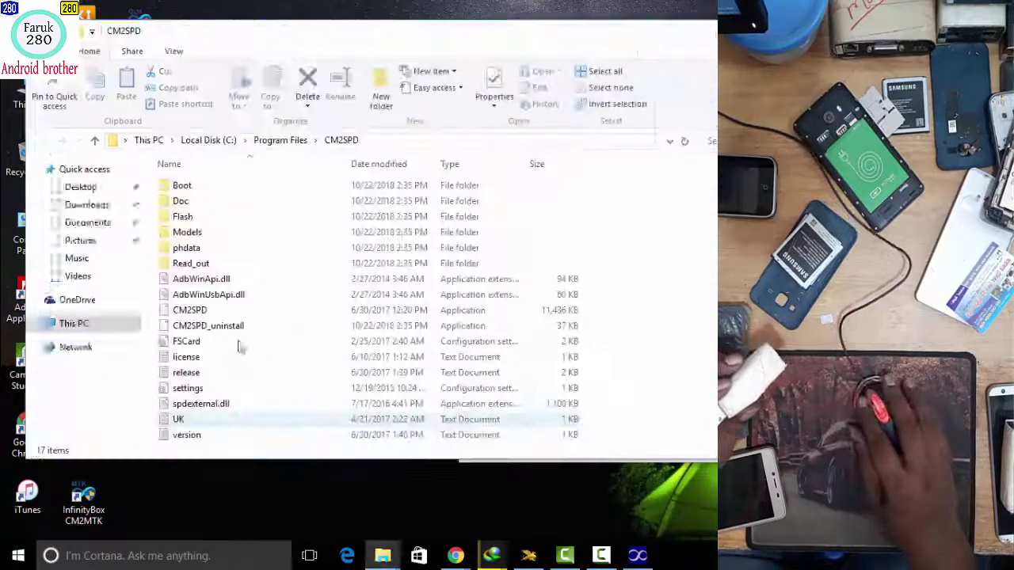
{"action": "key", "text": "alt+F4"}
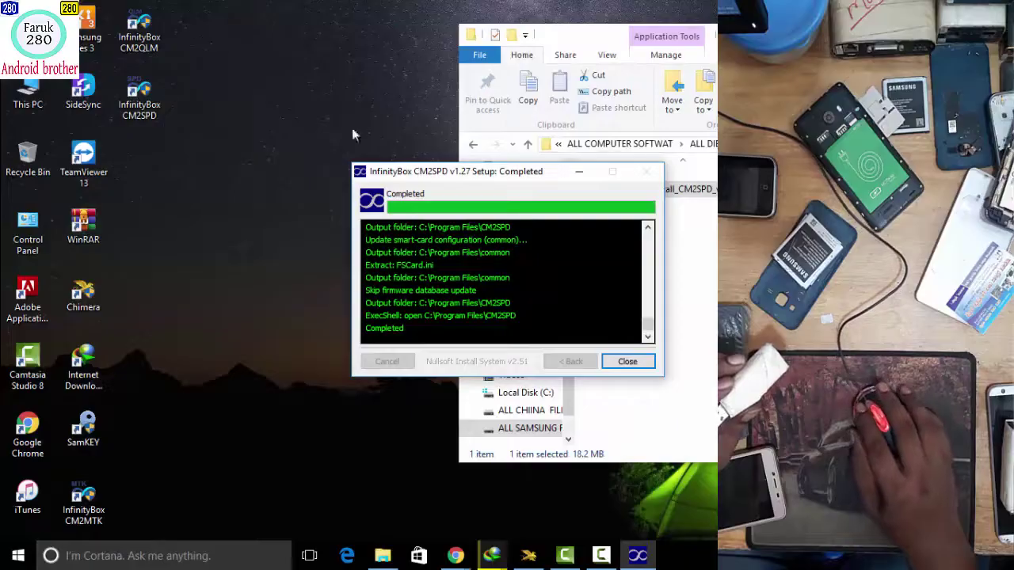
{"action": "left_click", "coordinate": [626, 361]}
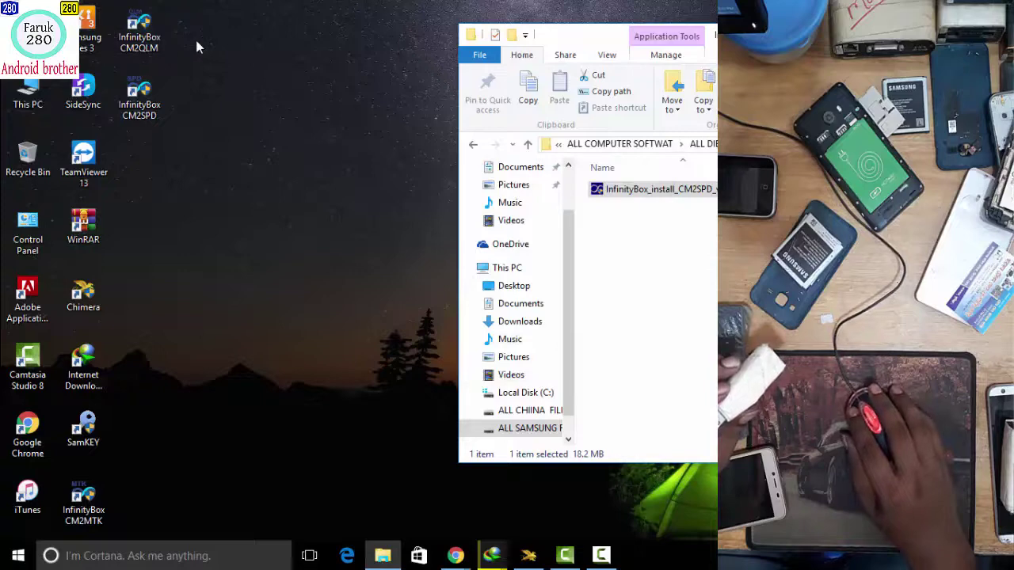
Go back to the SCM TOOL folder and reposition its window so more of the file list shows.
{"action": "left_click", "coordinate": [150, 111]}
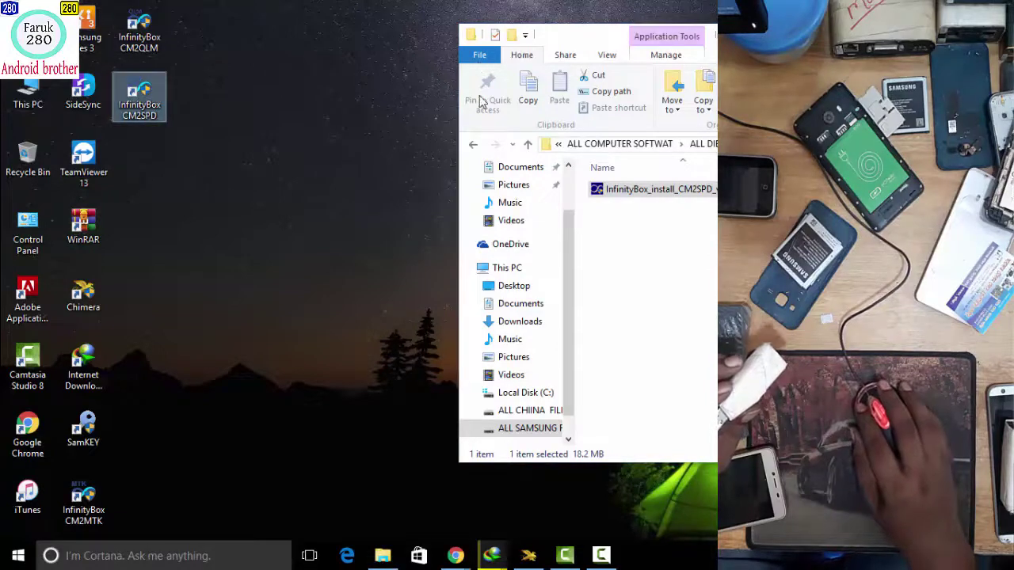
{"action": "left_click", "coordinate": [471, 149]}
{"action": "left_click_drag", "start_coordinate": [856, 36], "coordinate": [726, 14]}
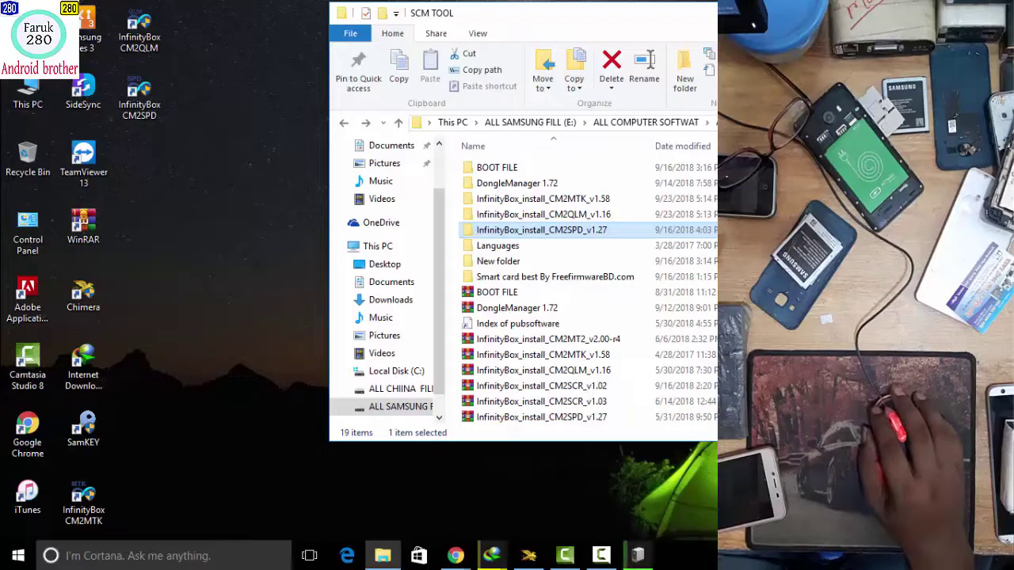
{"action": "left_click", "coordinate": [638, 555]}
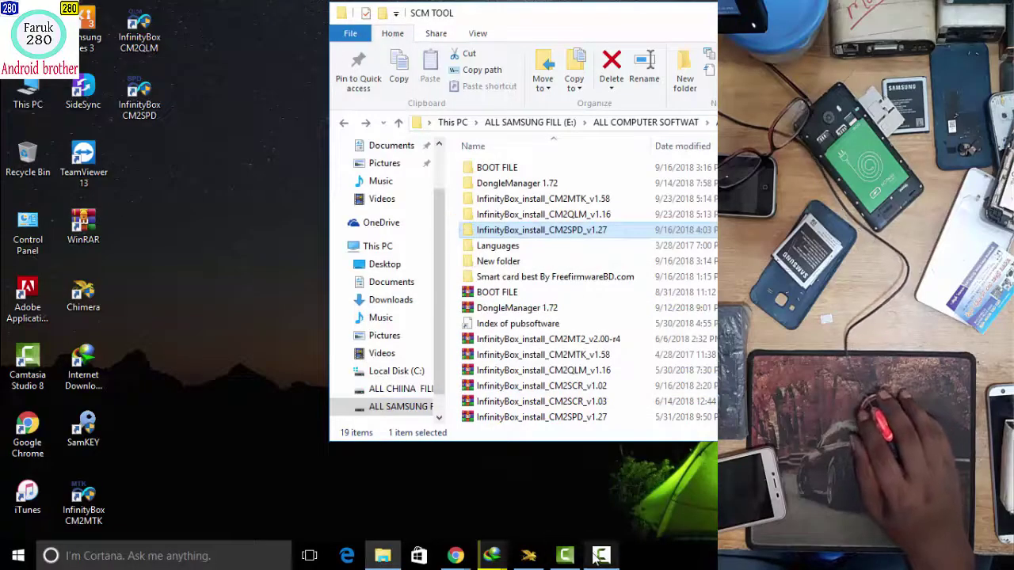
{"action": "right_click", "coordinate": [283, 170]}
{"action": "left_click", "coordinate": [320, 214]}
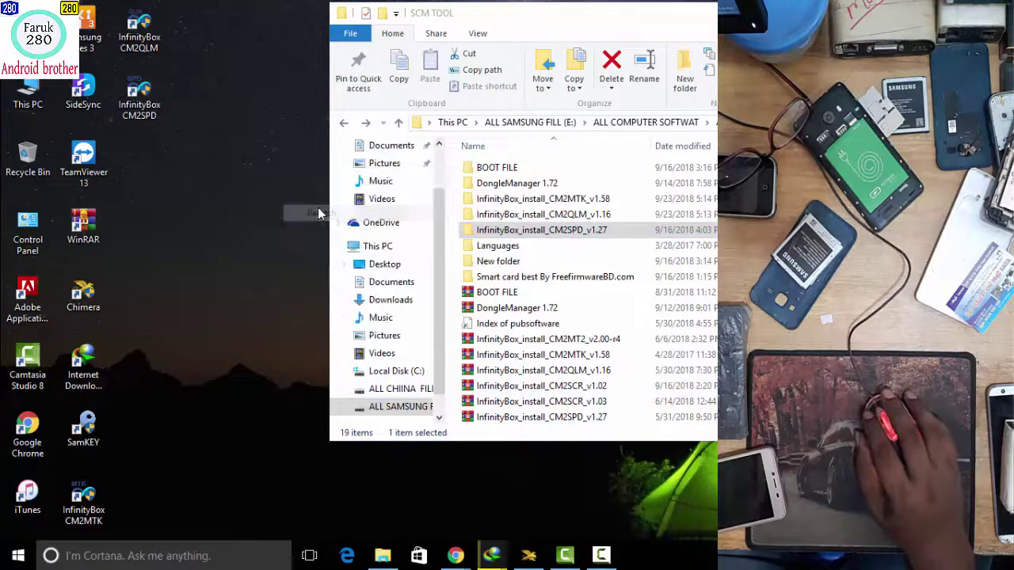
Look inside the Smart card best By FreefirmwareBD.com folder and return to the SCM TOOL folder.
{"action": "double_click", "coordinate": [559, 276]}
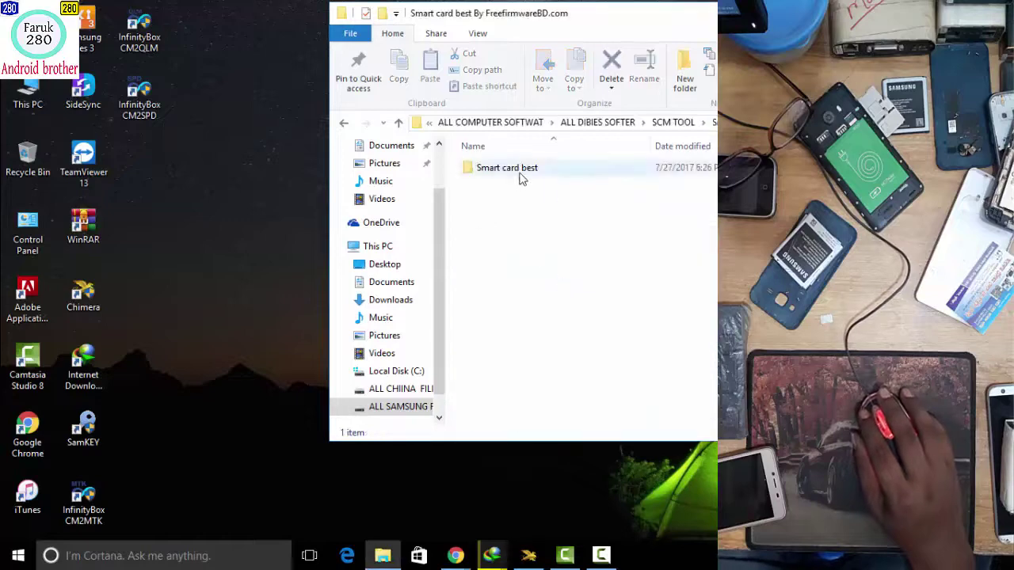
{"action": "double_click", "coordinate": [523, 169]}
{"action": "left_click", "coordinate": [345, 123]}
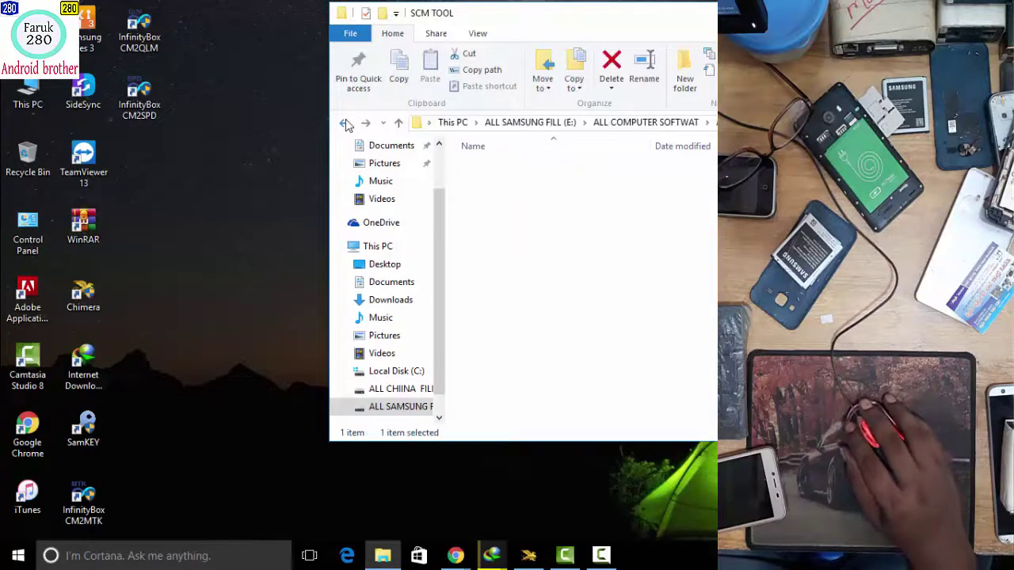
Open Computer Management for This PC, check the Smart cards category in Device Manager, and close the console.
{"action": "right_click", "coordinate": [32, 80]}
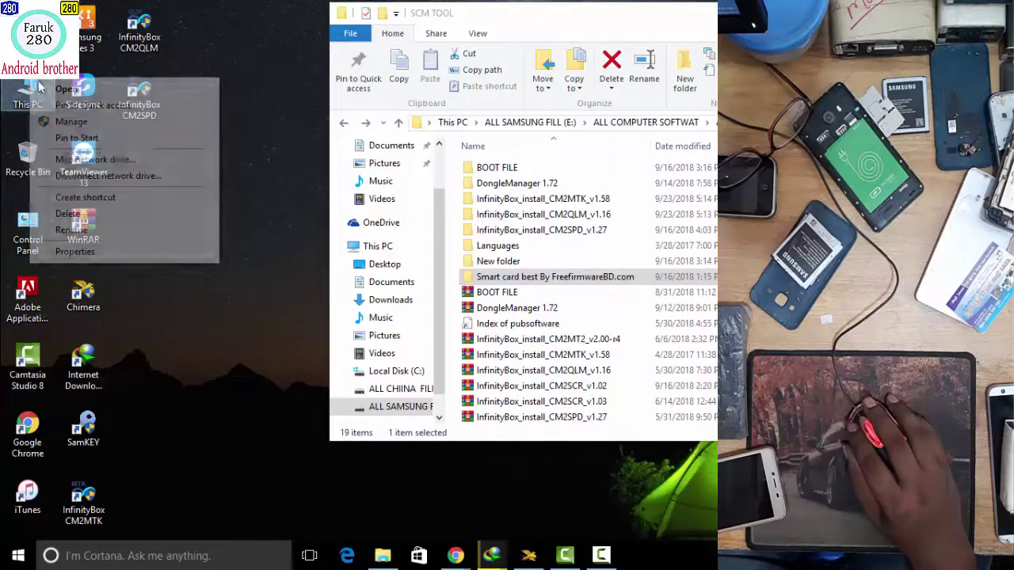
{"action": "left_click", "coordinate": [87, 123]}
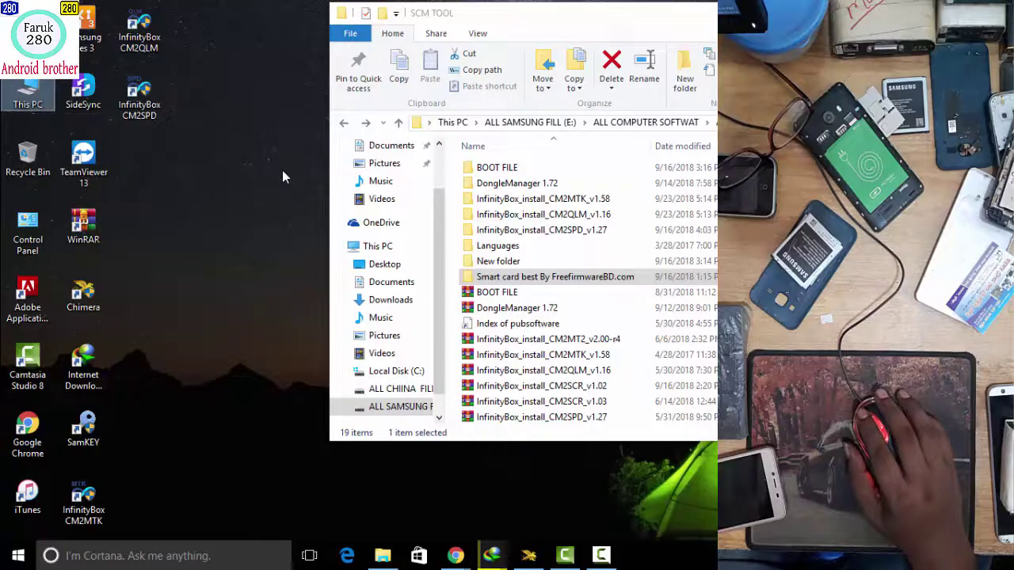
{"action": "right_click", "coordinate": [236, 144]}
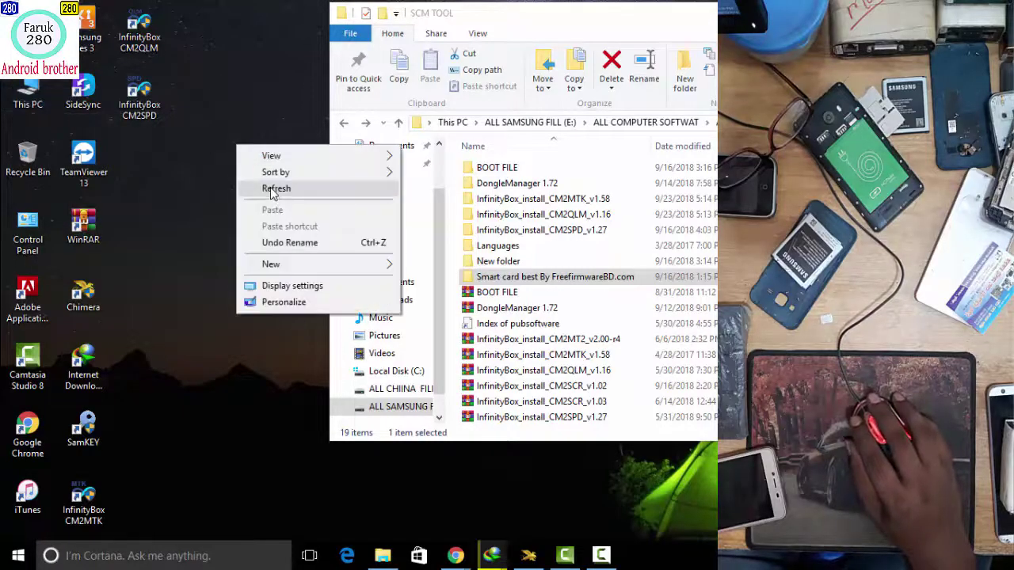
{"action": "left_click", "coordinate": [269, 190]}
{"action": "right_click", "coordinate": [244, 153]}
{"action": "left_click", "coordinate": [258, 198]}
{"action": "right_click", "coordinate": [245, 148]}
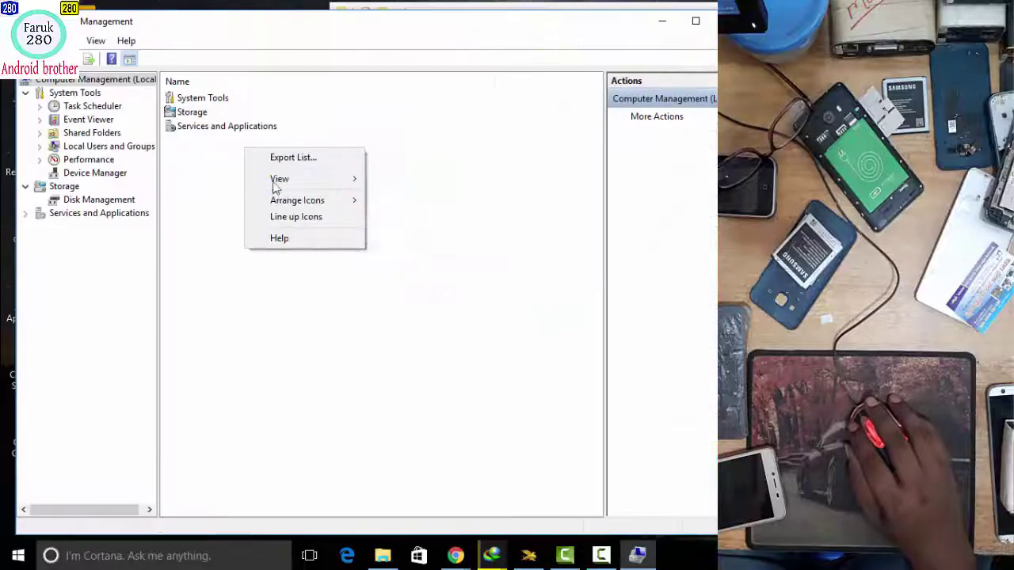
{"action": "left_click", "coordinate": [143, 193]}
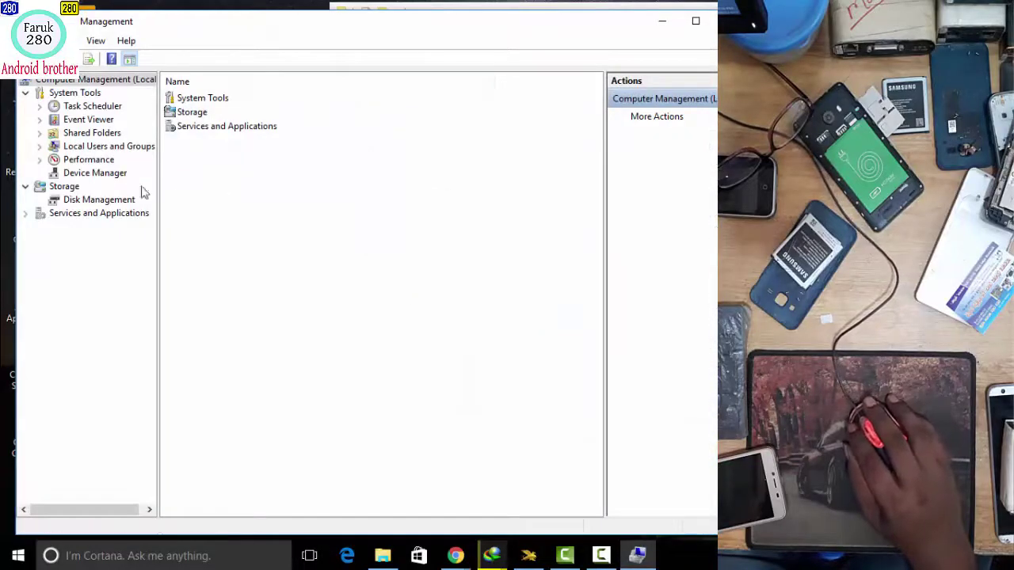
{"action": "left_click", "coordinate": [106, 174]}
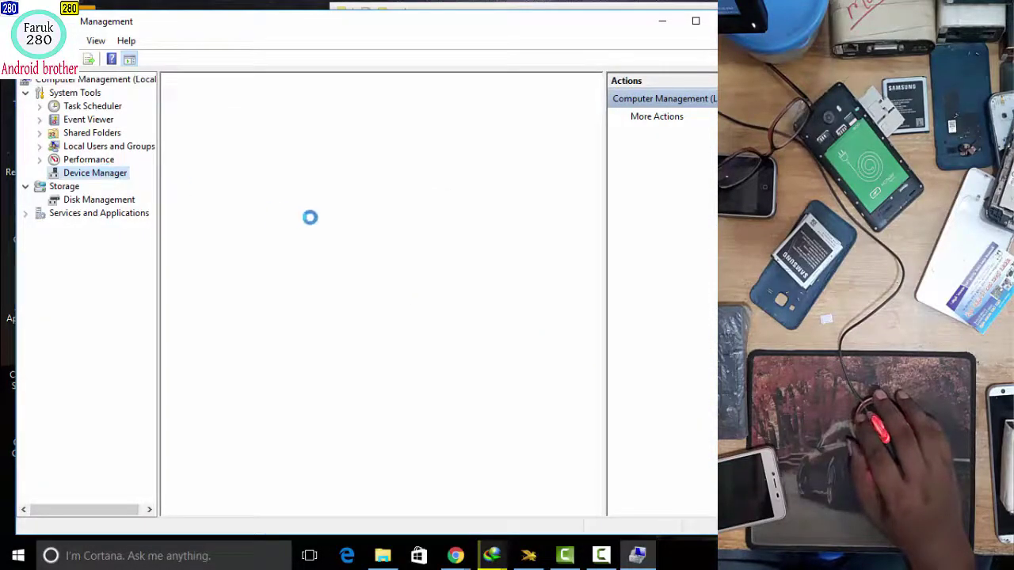
{"action": "left_click", "coordinate": [237, 294]}
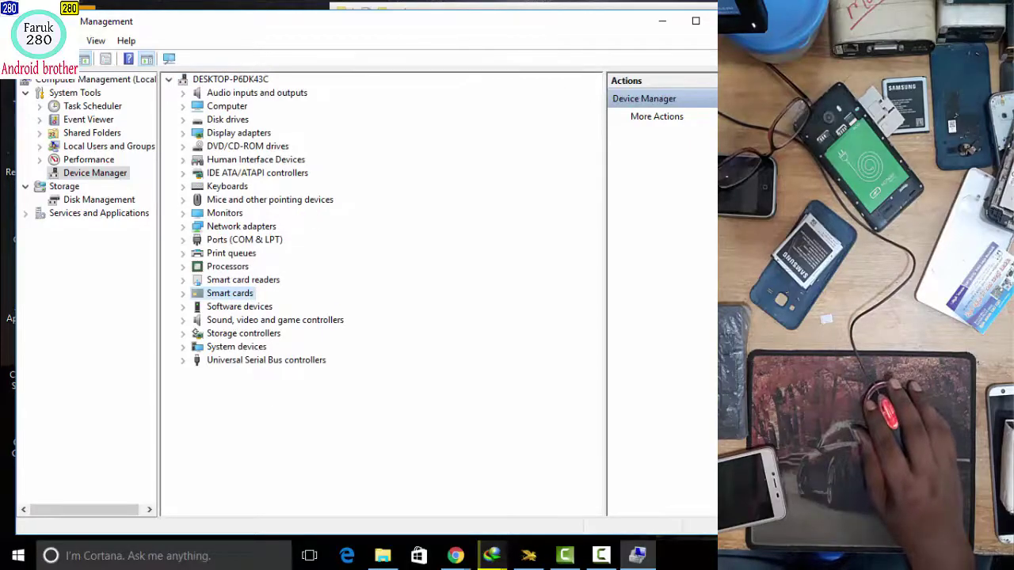
{"action": "key", "text": "alt+F4"}
{"action": "right_click", "coordinate": [228, 151]}
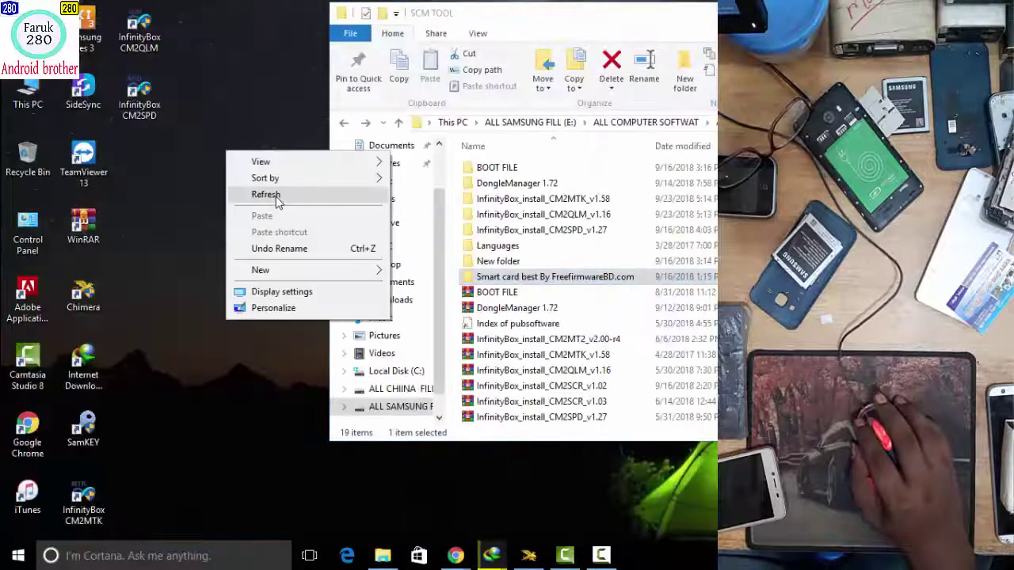
{"action": "left_click", "coordinate": [254, 195]}
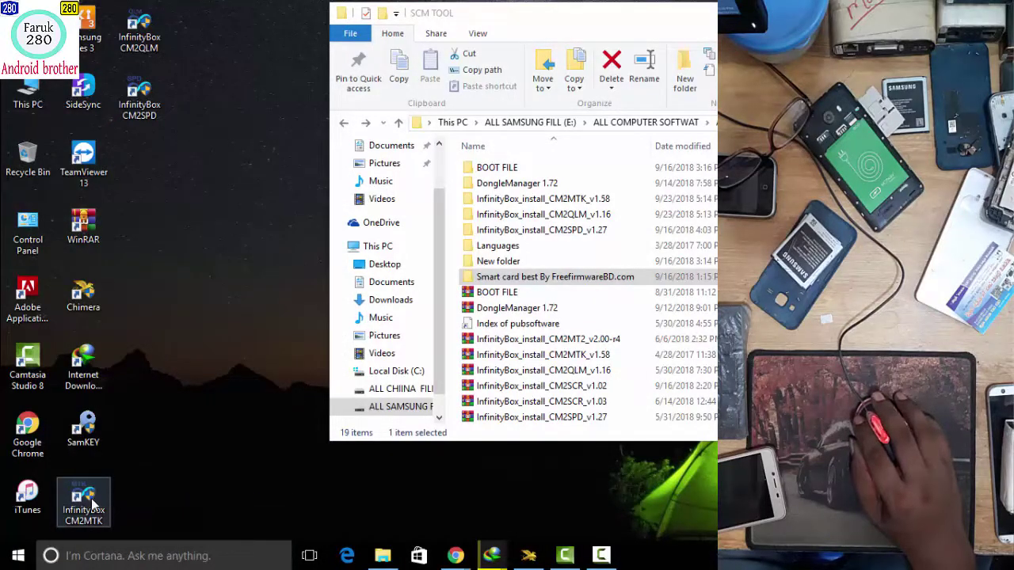
{"action": "left_click", "coordinate": [93, 487]}
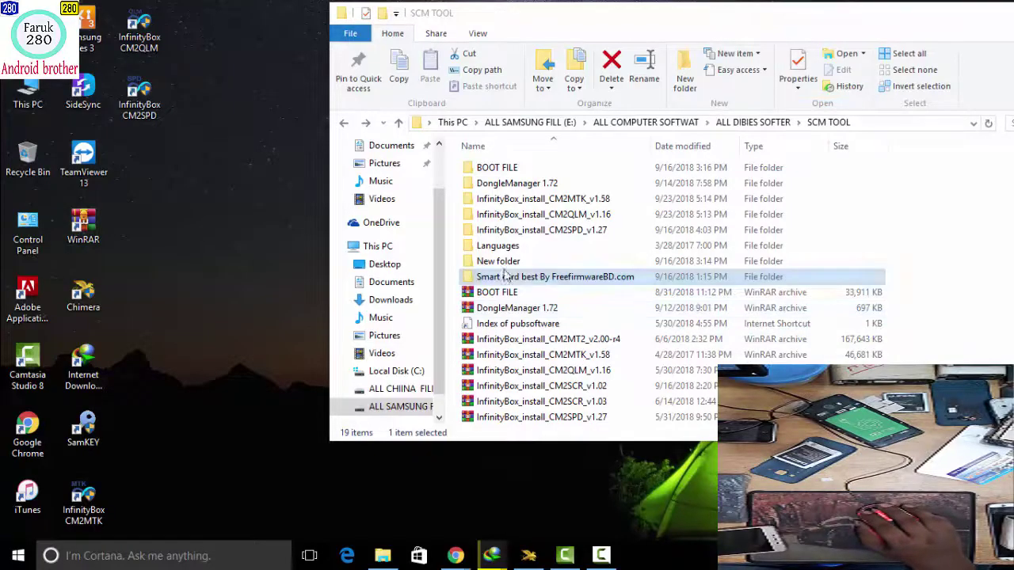
{"action": "right_click", "coordinate": [258, 164]}
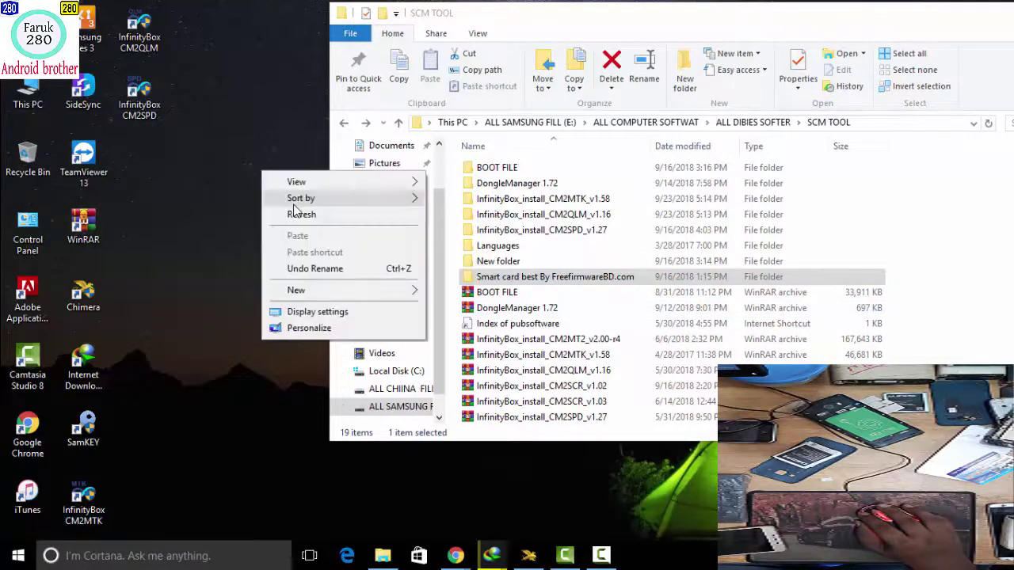
{"action": "left_click", "coordinate": [305, 208]}
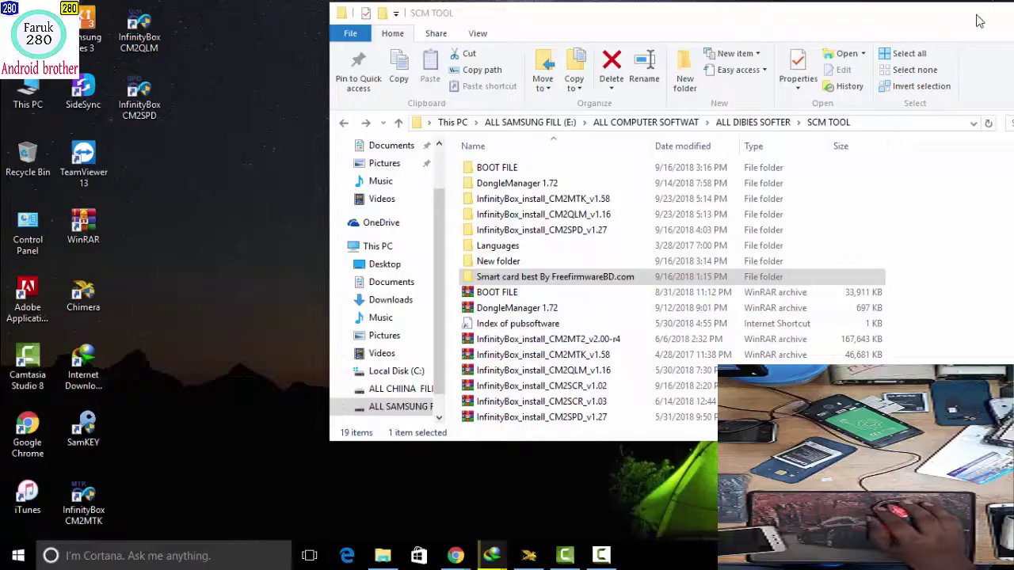
Bring the SCM TOOL window's controls into view and minimize it to clear the desktop.
{"action": "left_click_drag", "start_coordinate": [979, 22], "coordinate": [823, 42]}
{"action": "left_click_drag", "start_coordinate": [887, 59], "coordinate": [923, 56]}
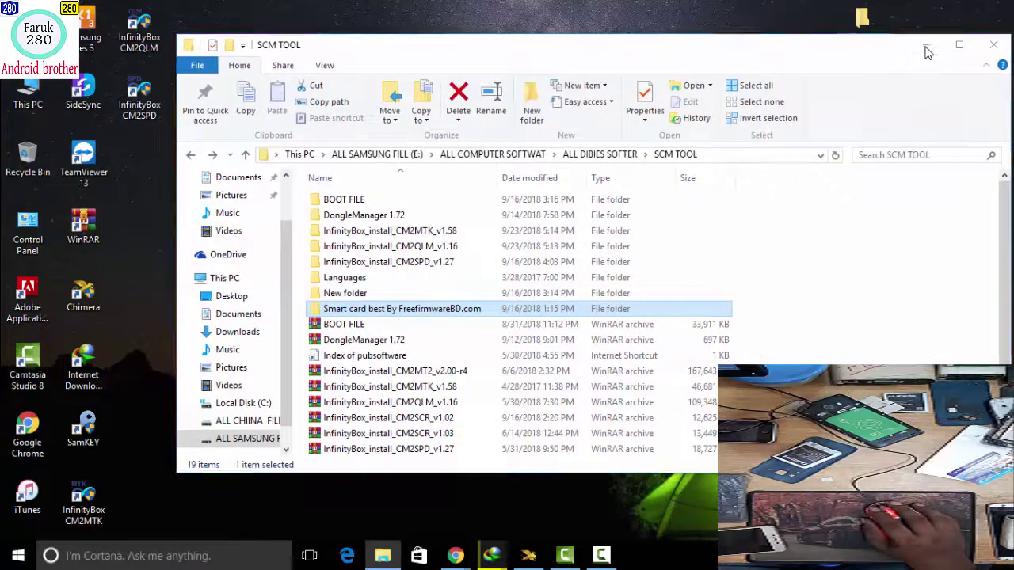
{"action": "left_click", "coordinate": [926, 51]}
{"action": "right_click", "coordinate": [543, 116]}
{"action": "left_click", "coordinate": [586, 158]}
{"action": "right_click", "coordinate": [541, 118]}
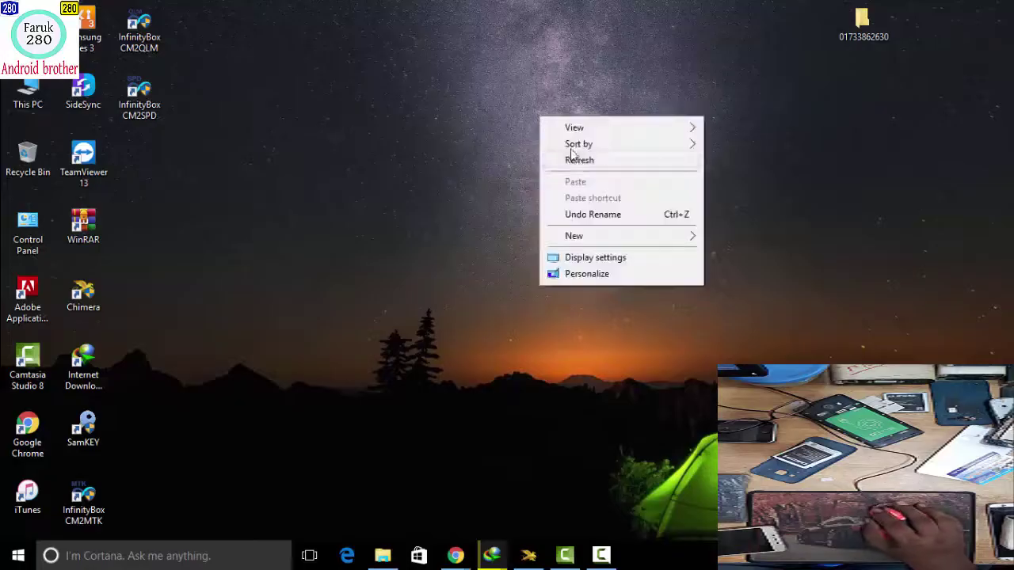
{"action": "left_click", "coordinate": [584, 156]}
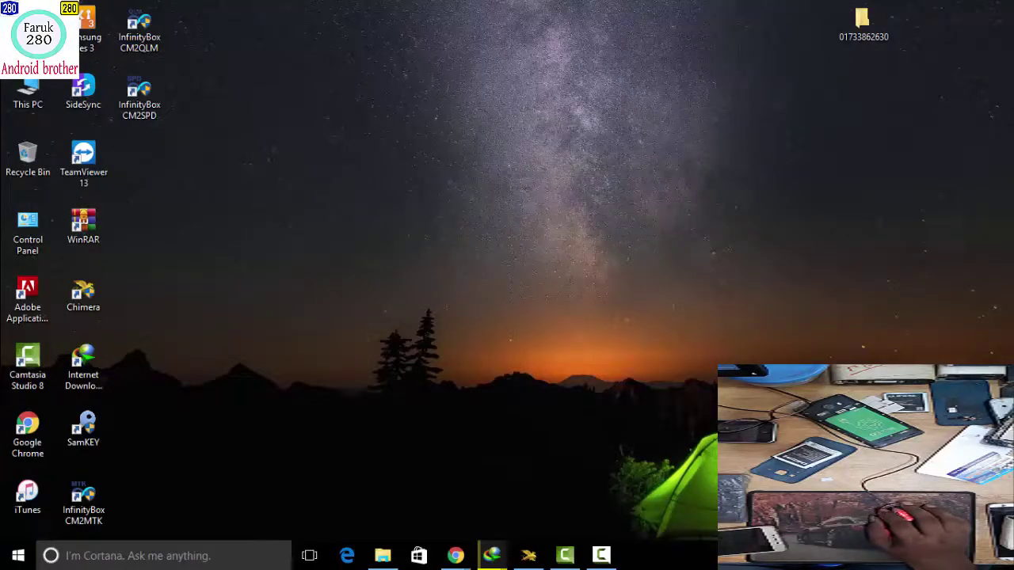
{"action": "right_click", "coordinate": [614, 277]}
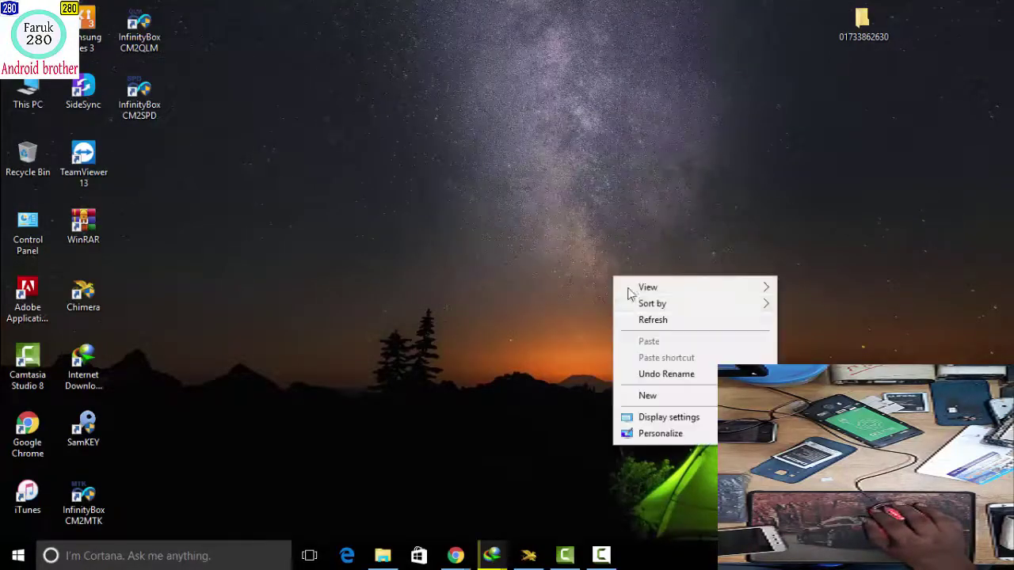
{"action": "left_click", "coordinate": [669, 324]}
{"action": "right_click", "coordinate": [495, 177]}
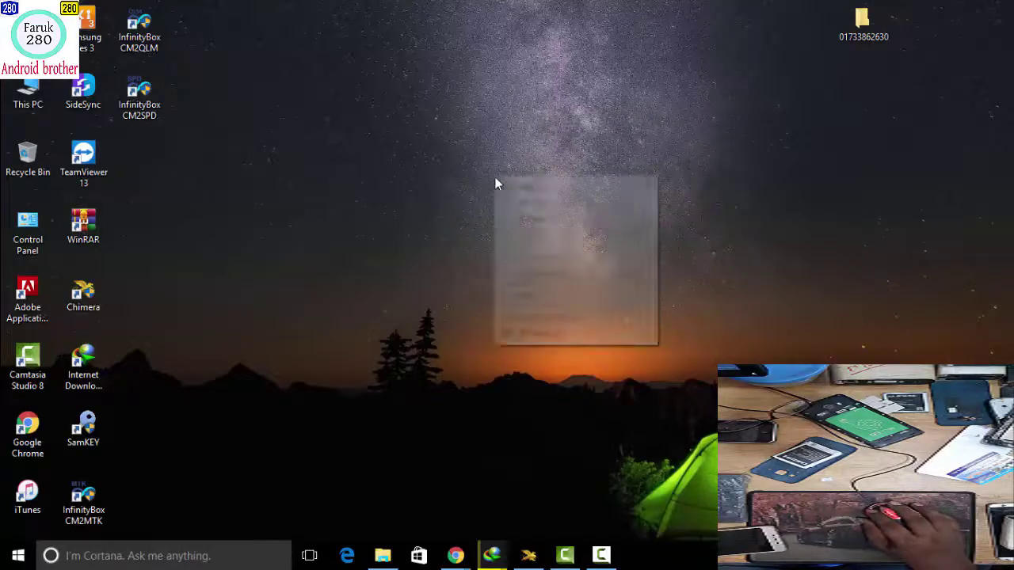
{"action": "left_click", "coordinate": [534, 220]}
{"action": "right_click", "coordinate": [491, 173]}
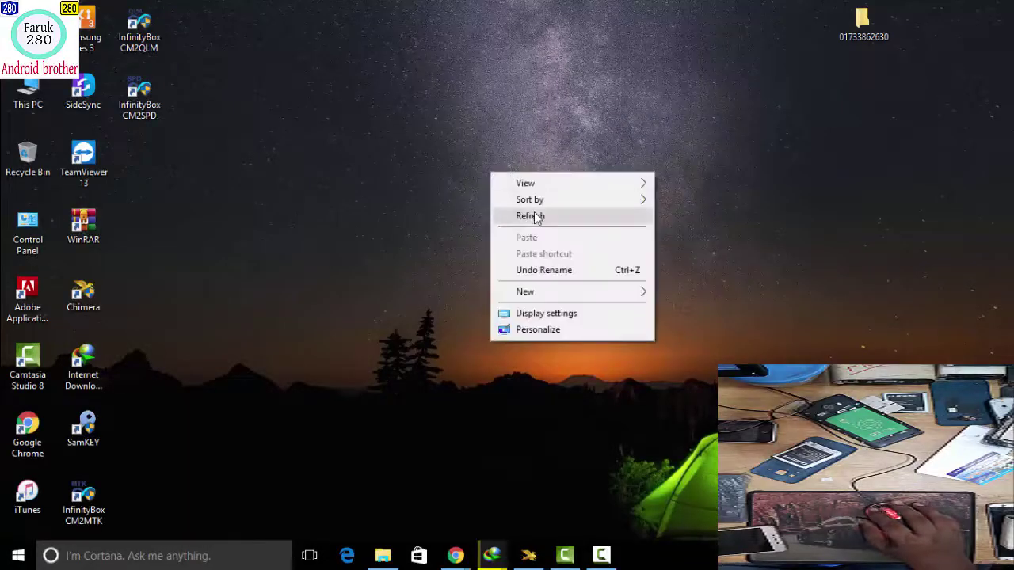
{"action": "left_click", "coordinate": [534, 213]}
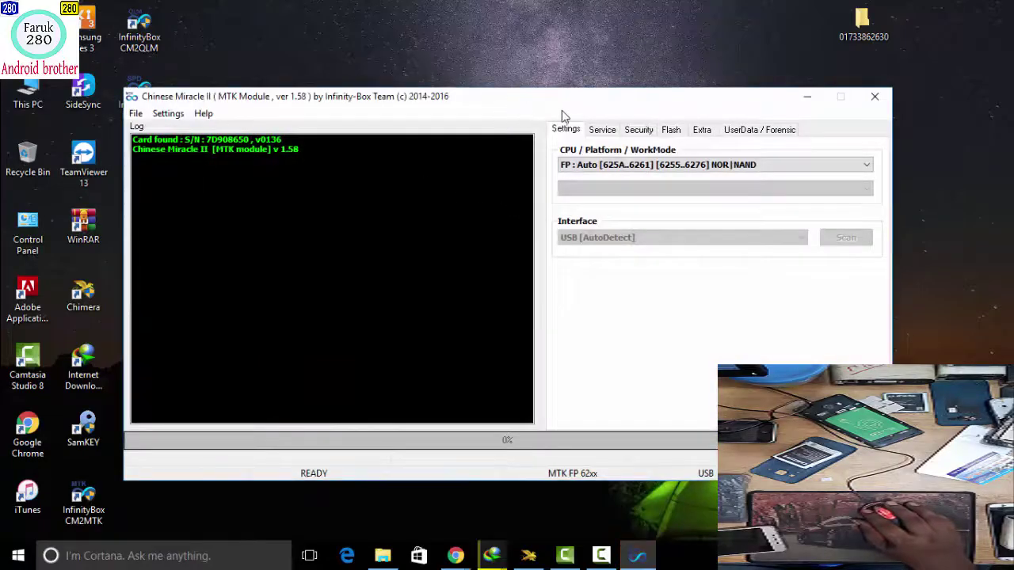
Reposition the Chinese Miracle II MTK Module window and look through its Settings, Service, Security and Flash pages.
{"action": "left_click_drag", "start_coordinate": [468, 99], "coordinate": [536, 93]}
{"action": "left_click", "coordinate": [708, 124]}
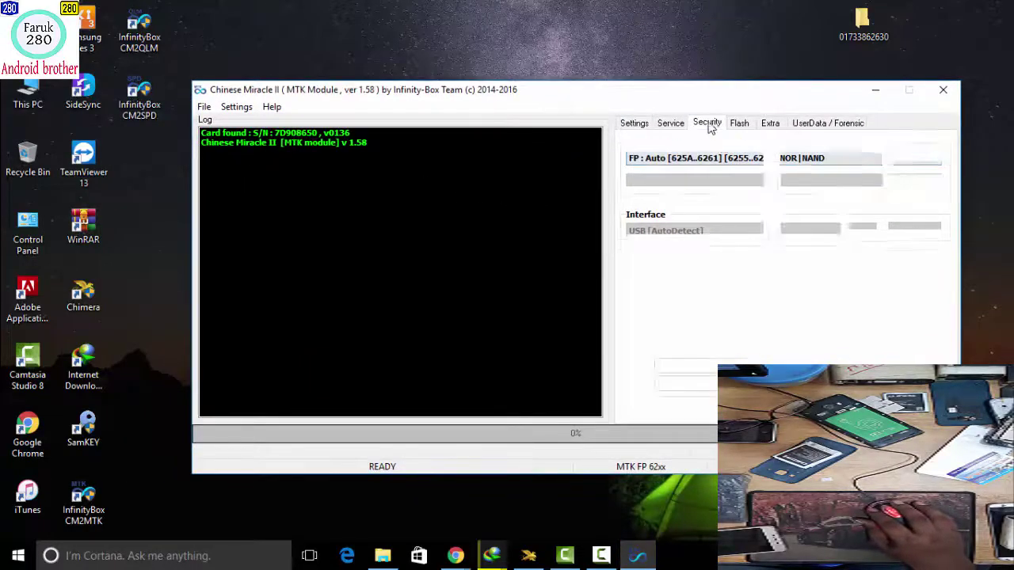
{"action": "left_click", "coordinate": [670, 125]}
{"action": "left_click", "coordinate": [634, 124]}
{"action": "left_click", "coordinate": [737, 126]}
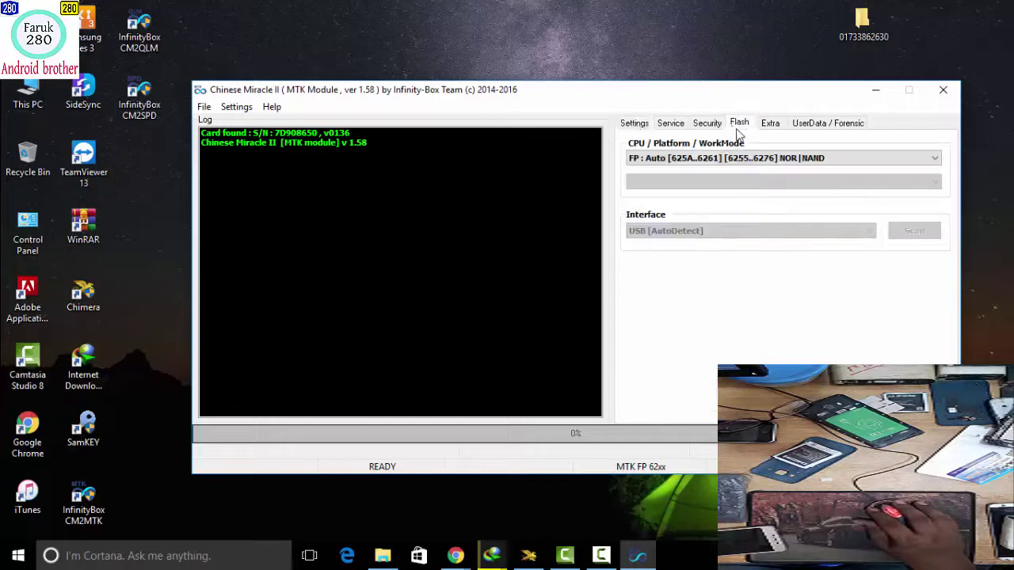
{"action": "left_click", "coordinate": [708, 125]}
{"action": "left_click", "coordinate": [671, 125]}
{"action": "left_click", "coordinate": [634, 124]}
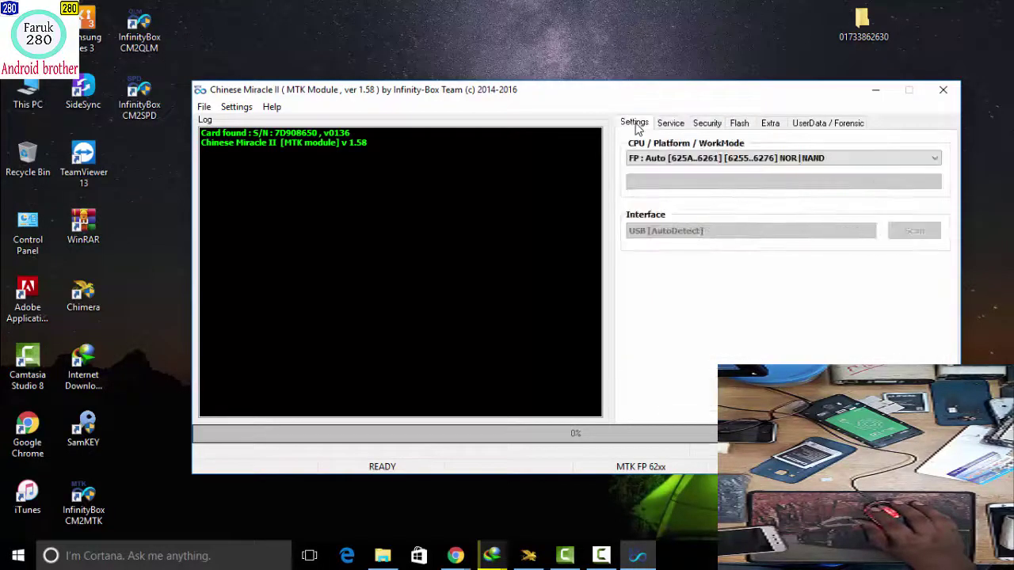